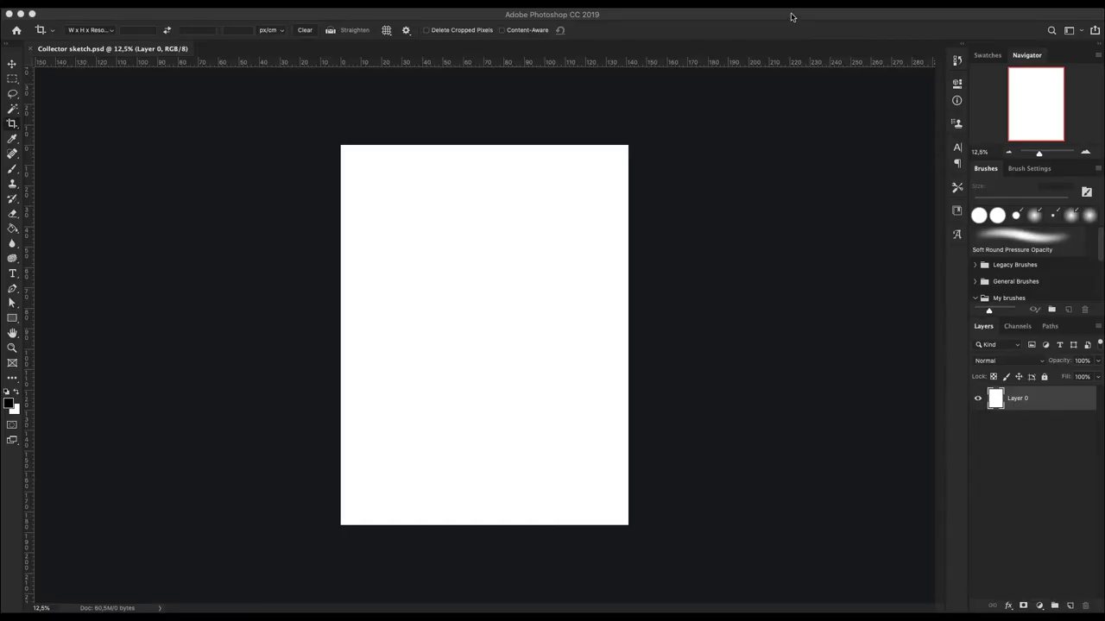
Step: Add a new empty layer and ready the brush, undoing the test strokes
key(b)
click(1069, 605)
key(ctrl+z)
drag(446, 268, 483, 278)
key(ctrl+z)
drag(1046, 106, 1047, 106)
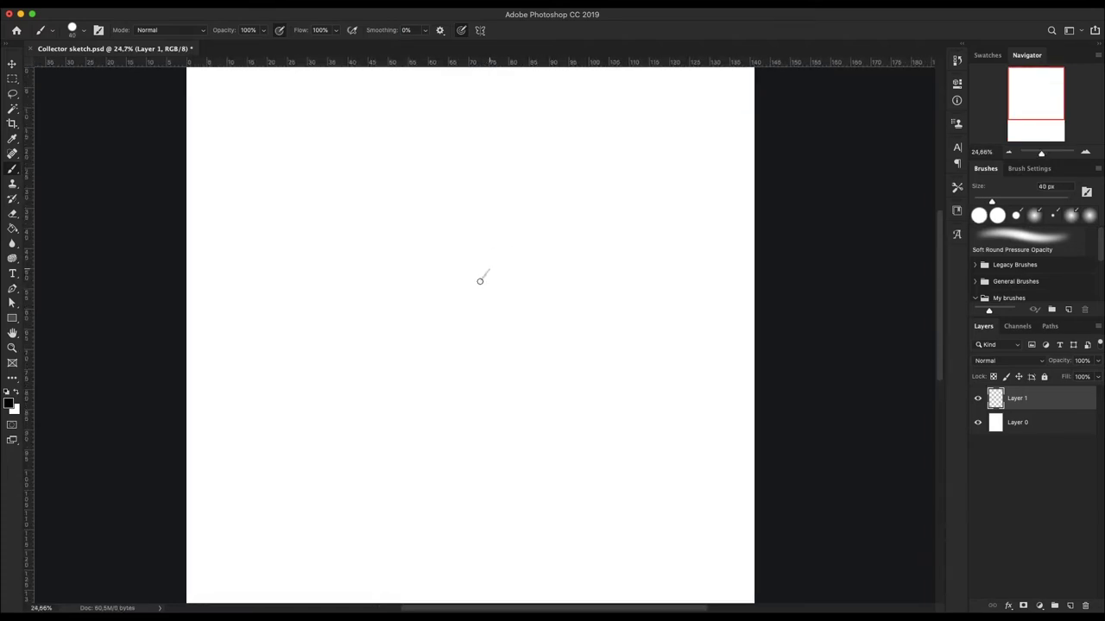
Step: Sketch the eyes, nose, lower face lines, mouth line and right jaw
drag(488, 278, 526, 268)
drag(434, 263, 539, 284)
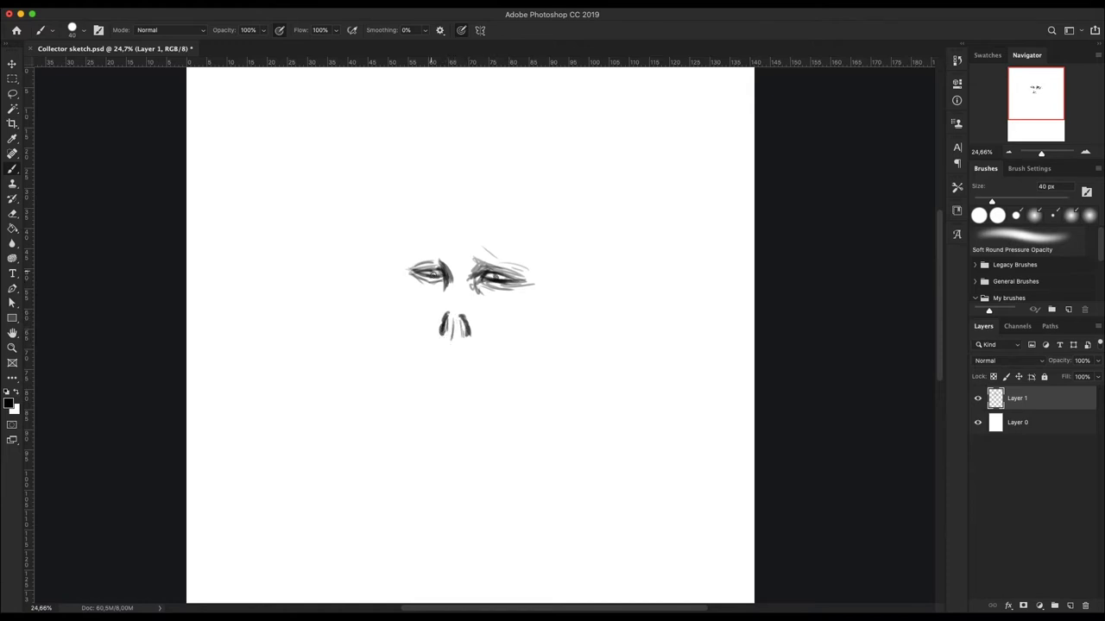
drag(396, 276, 392, 294)
drag(557, 291, 547, 319)
drag(524, 332, 496, 356)
drag(412, 326, 432, 363)
drag(481, 403, 433, 400)
drag(498, 387, 483, 440)
Step: Rough in the forehead, horns and head outline
mouse_move(396, 251)
mouse_down()
mouse_move(417, 163)
mouse_move(546, 122)
mouse_up()
drag(569, 255, 556, 160)
drag(417, 173, 375, 149)
drag(557, 159, 712, 152)
mouse_move(570, 264)
mouse_down()
mouse_move(690, 239)
mouse_move(721, 209)
mouse_up()
Step: Refine the horn shapes and start a cheek oval
drag(303, 216, 392, 251)
drag(315, 250, 401, 257)
drag(566, 259, 718, 216)
drag(586, 281, 585, 315)
drag(528, 334, 518, 390)
Step: Draw cheek ovals on both sides, the cranium contour and the neck below the right horn
drag(417, 346, 423, 388)
mouse_move(535, 332)
mouse_down()
mouse_move(518, 392)
mouse_move(544, 379)
mouse_up()
drag(562, 333, 557, 352)
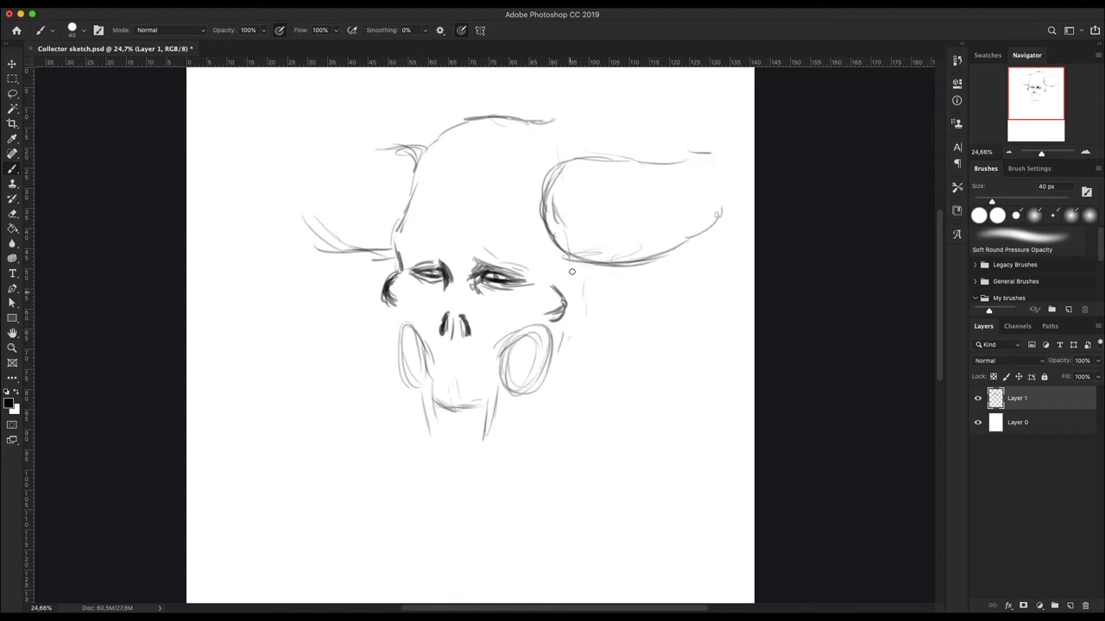
mouse_move(417, 183)
mouse_down()
mouse_move(518, 202)
mouse_move(532, 162)
mouse_up()
drag(522, 222, 546, 262)
mouse_move(604, 283)
mouse_down()
mouse_move(566, 315)
mouse_move(552, 291)
mouse_up()
mouse_move(635, 258)
mouse_down()
mouse_move(575, 302)
mouse_move(578, 379)
mouse_up()
Step: Draw the jaw lines down to the chin and darken the left cheek and jaw
drag(583, 373, 512, 439)
drag(544, 404, 504, 454)
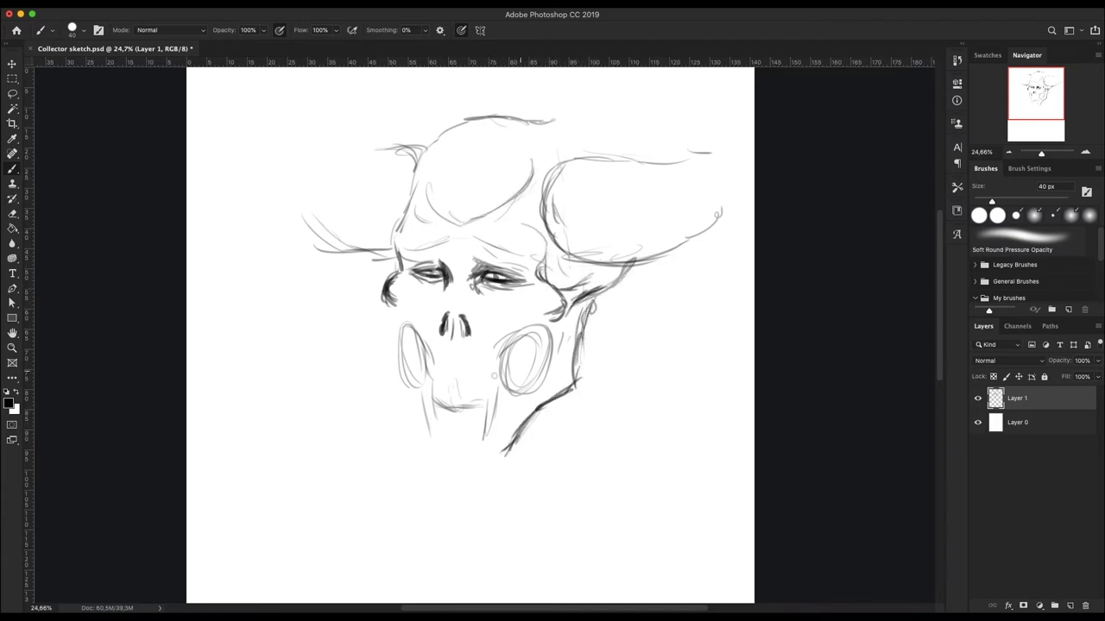
drag(488, 389, 484, 447)
drag(510, 380, 497, 399)
drag(423, 359, 432, 439)
drag(422, 393, 437, 454)
drag(430, 388, 439, 452)
drag(395, 303, 432, 420)
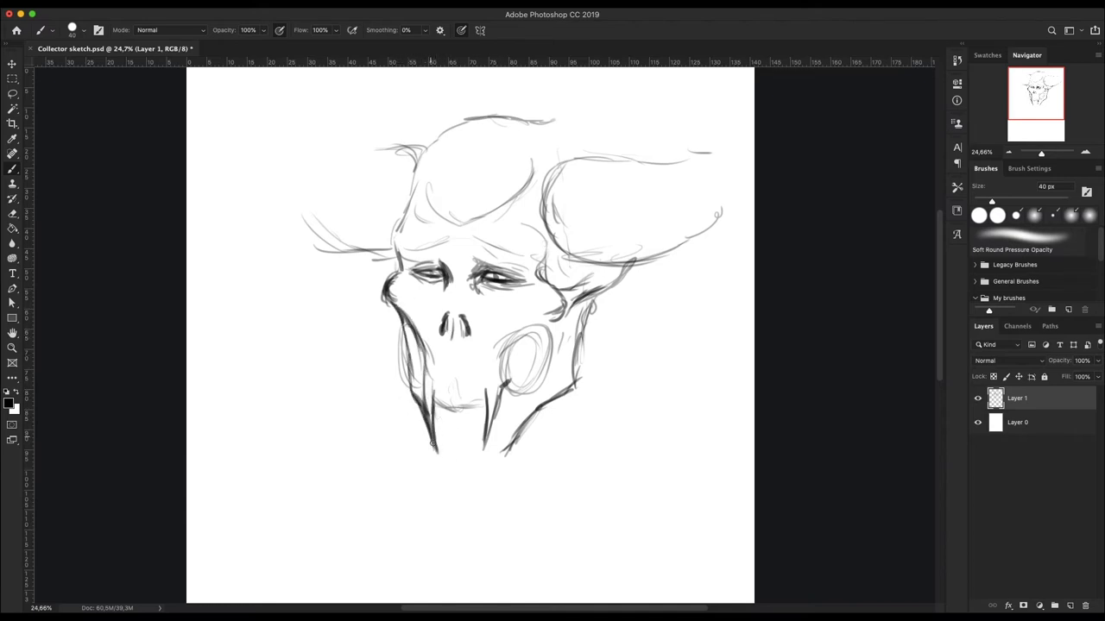
Step: Extend the neck into a wavy beard with a curl at the bottom
mouse_move(523, 418)
mouse_down()
mouse_move(481, 502)
mouse_move(404, 569)
mouse_up()
drag(494, 487, 459, 533)
mouse_move(463, 538)
mouse_down()
mouse_move(479, 570)
mouse_move(465, 602)
mouse_up()
drag(641, 469, 621, 387)
drag(423, 506, 421, 565)
Step: Add teeth below the nose and strengthen the cheek socket and skull outlines
drag(417, 295, 418, 331)
mouse_move(426, 297)
mouse_down()
mouse_move(427, 328)
mouse_move(459, 345)
mouse_up()
drag(423, 328, 424, 345)
mouse_move(489, 306)
mouse_down()
mouse_move(492, 272)
mouse_move(546, 227)
mouse_move(526, 291)
mouse_up()
mouse_move(547, 233)
mouse_down()
mouse_move(524, 301)
mouse_move(492, 309)
mouse_up()
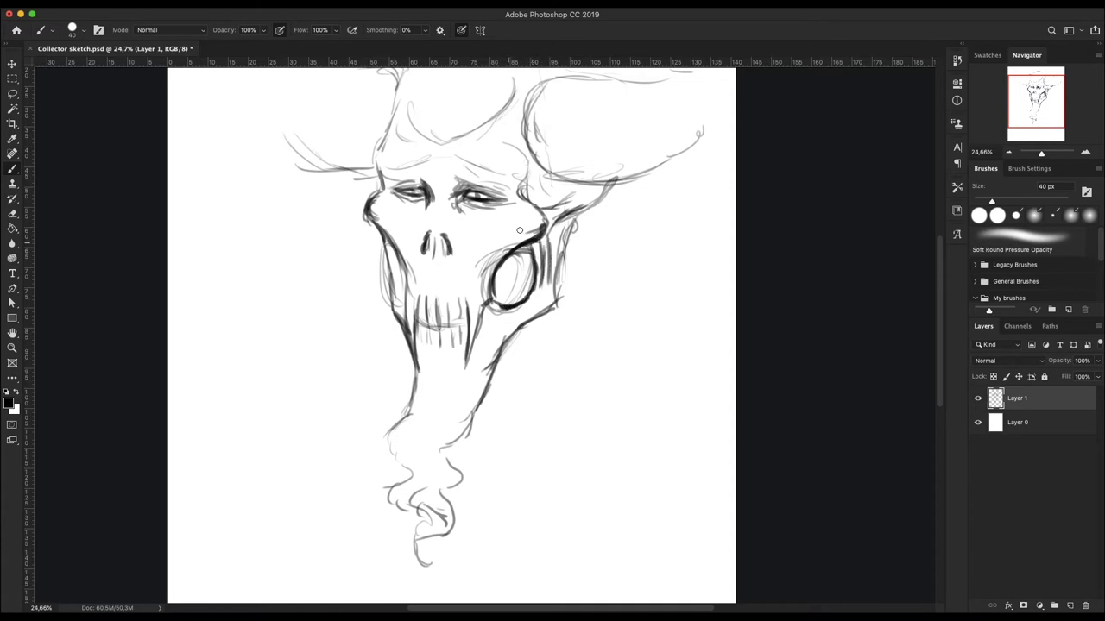
drag(573, 221, 552, 305)
drag(383, 236, 396, 306)
mouse_move(399, 73)
mouse_down()
mouse_move(378, 184)
mouse_move(413, 351)
mouse_up()
Step: Ink the skull top and boldly outline both horns
drag(604, 411, 583, 458)
key(ctrl+r)
scroll(546, 204, down, 4)
drag(458, 206, 524, 189)
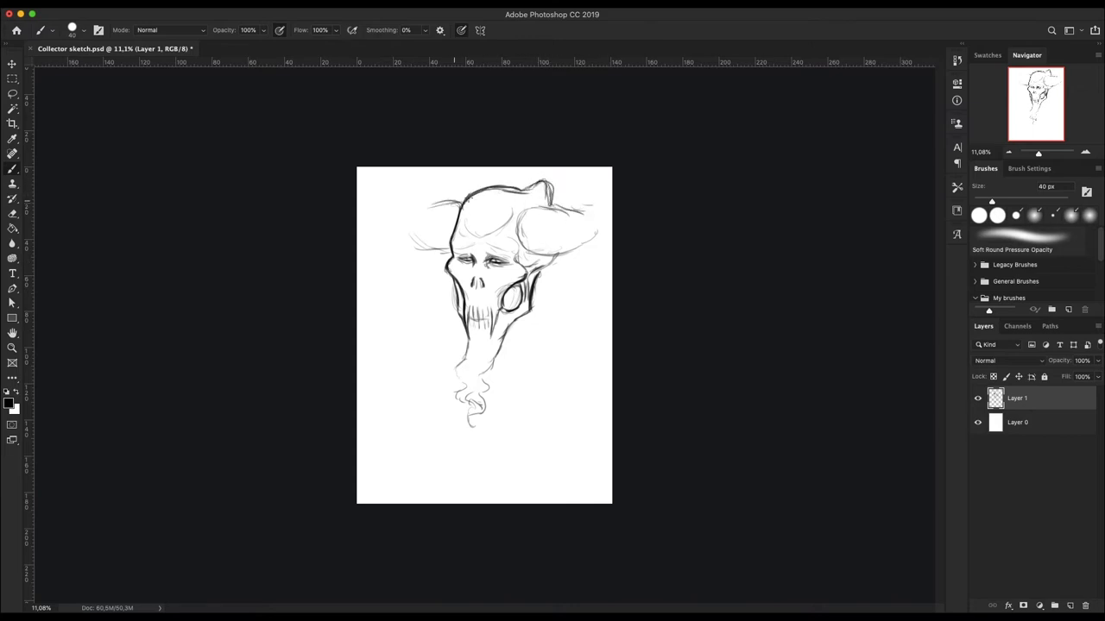
drag(421, 181, 431, 249)
drag(594, 189, 561, 255)
drag(610, 216, 535, 252)
drag(604, 238, 583, 213)
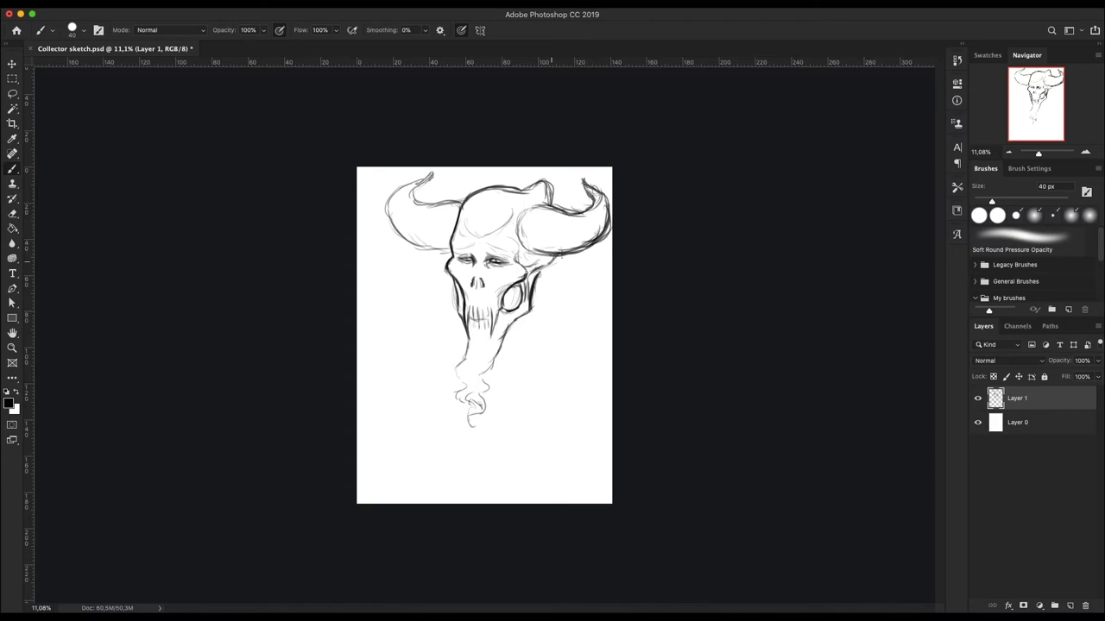
Step: Add dark lines down the right side and wavy hair strands on both sides
drag(590, 300, 544, 369)
mouse_move(557, 263)
mouse_down()
mouse_move(568, 302)
mouse_move(535, 406)
mouse_up()
drag(528, 352, 523, 425)
drag(445, 354, 429, 428)
drag(573, 296, 529, 400)
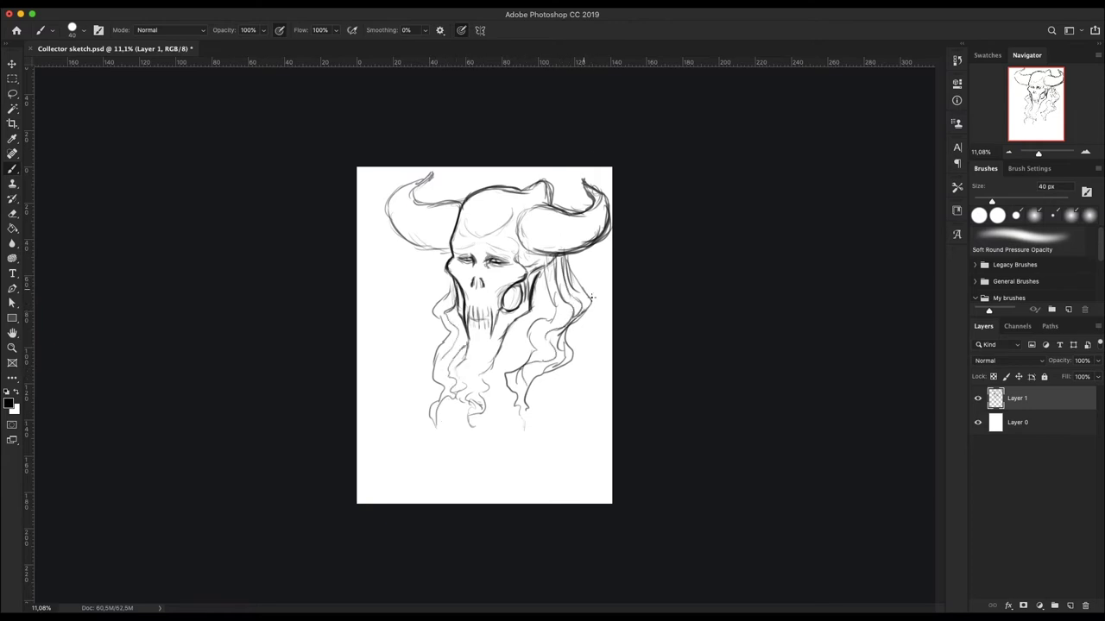
drag(435, 319, 403, 390)
drag(411, 342, 399, 393)
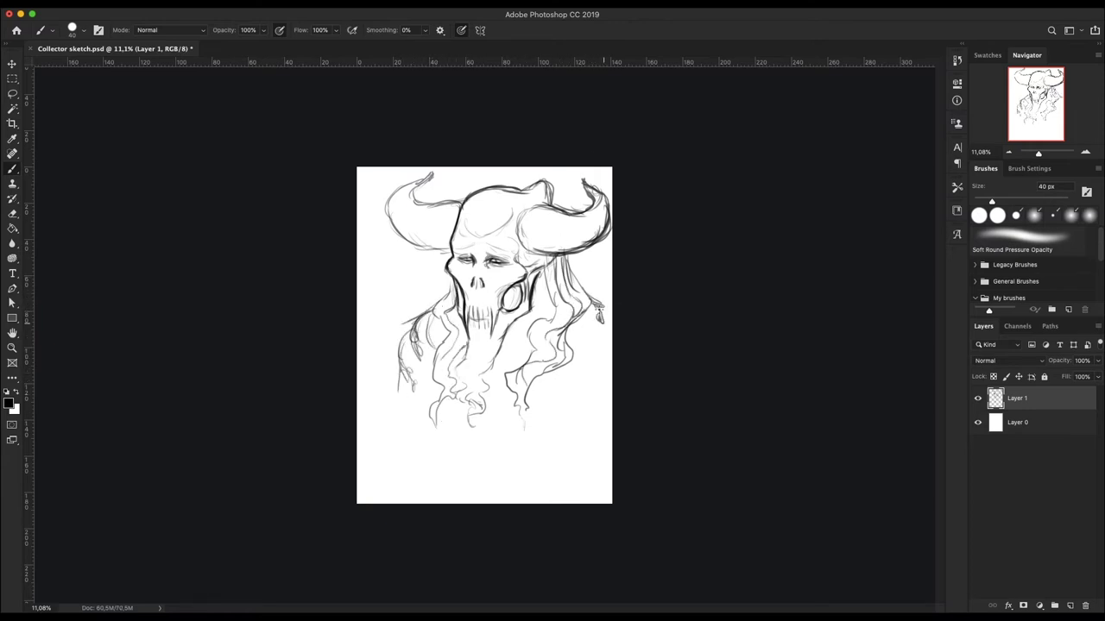
Step: Sketch the robe's folds and edges plus small hair marks on the right
drag(610, 366, 533, 480)
drag(596, 356, 519, 459)
drag(554, 379, 513, 474)
drag(418, 414, 425, 475)
drag(606, 314, 590, 292)
Step: Shrink and tilt the sketch slightly with Free Transform, then draw the robe's left edge
key(ctrl+t)
drag(624, 167, 592, 276)
key(Return)
mouse_move(409, 330)
mouse_down()
mouse_move(375, 396)
mouse_move(366, 507)
mouse_up()
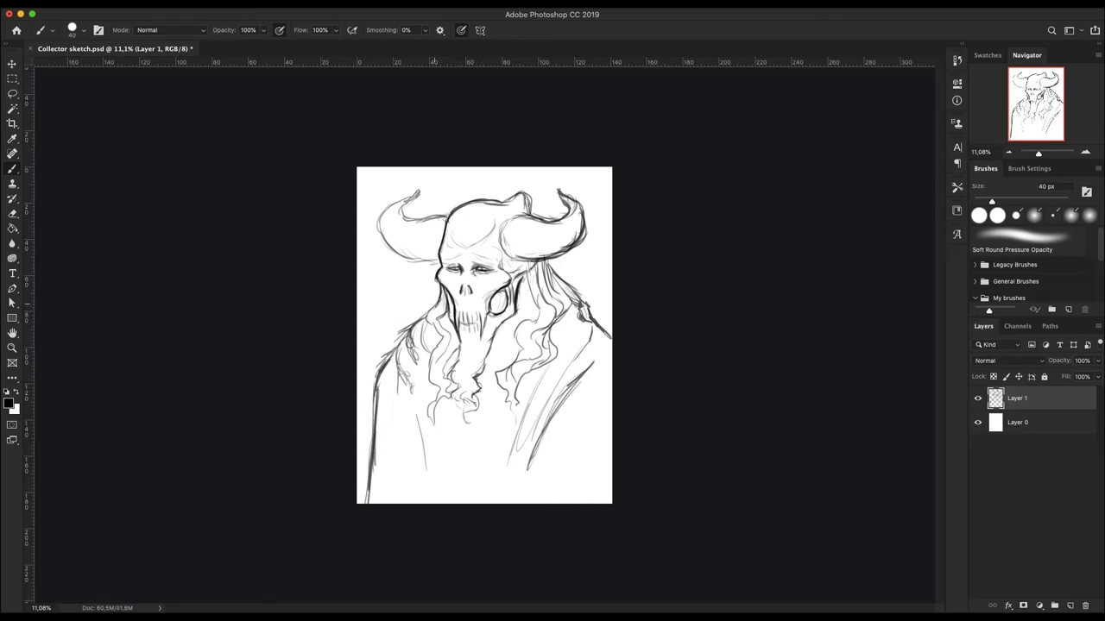
Step: Thickly ink both horn outlines and the top of the head
scroll(503, 226, up, 4)
mouse_move(552, 202)
mouse_down()
mouse_move(510, 276)
mouse_move(570, 341)
mouse_move(630, 338)
mouse_up()
drag(518, 226, 635, 207)
mouse_move(346, 202)
mouse_down()
mouse_move(237, 212)
mouse_move(255, 125)
mouse_move(139, 259)
mouse_move(307, 335)
mouse_up()
drag(487, 157, 591, 197)
drag(673, 120, 703, 194)
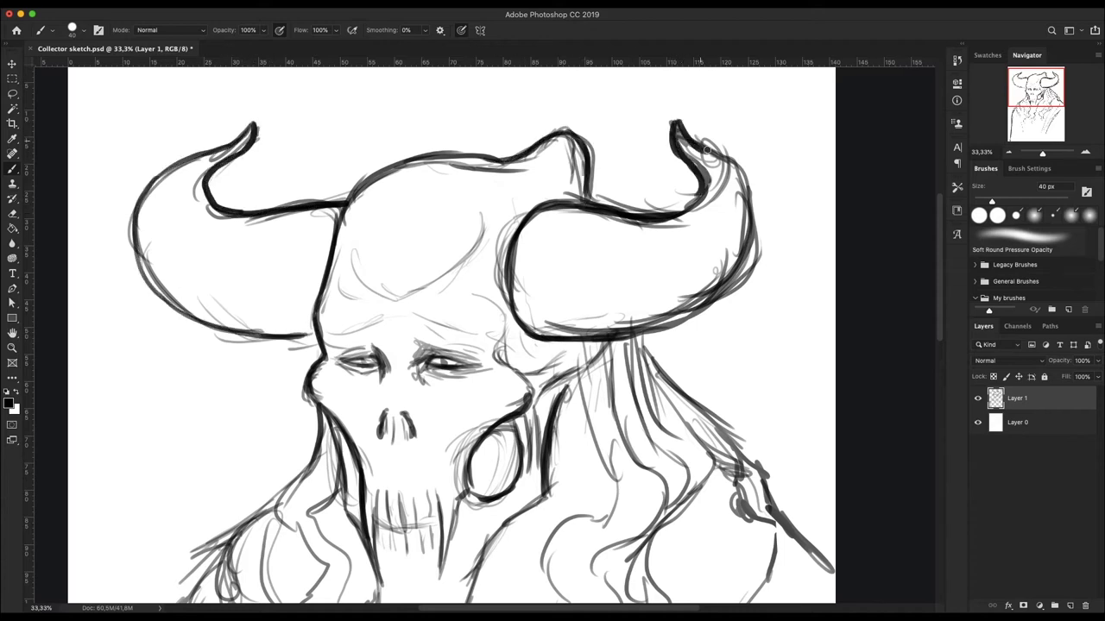
drag(699, 143, 682, 309)
drag(505, 312, 514, 364)
Step: Ink the left hair, lower skull and robe's left edge, plus a dark right hair strand
scroll(457, 336, down, 5)
mouse_move(343, 266)
mouse_down()
mouse_move(295, 362)
mouse_move(304, 533)
mouse_up()
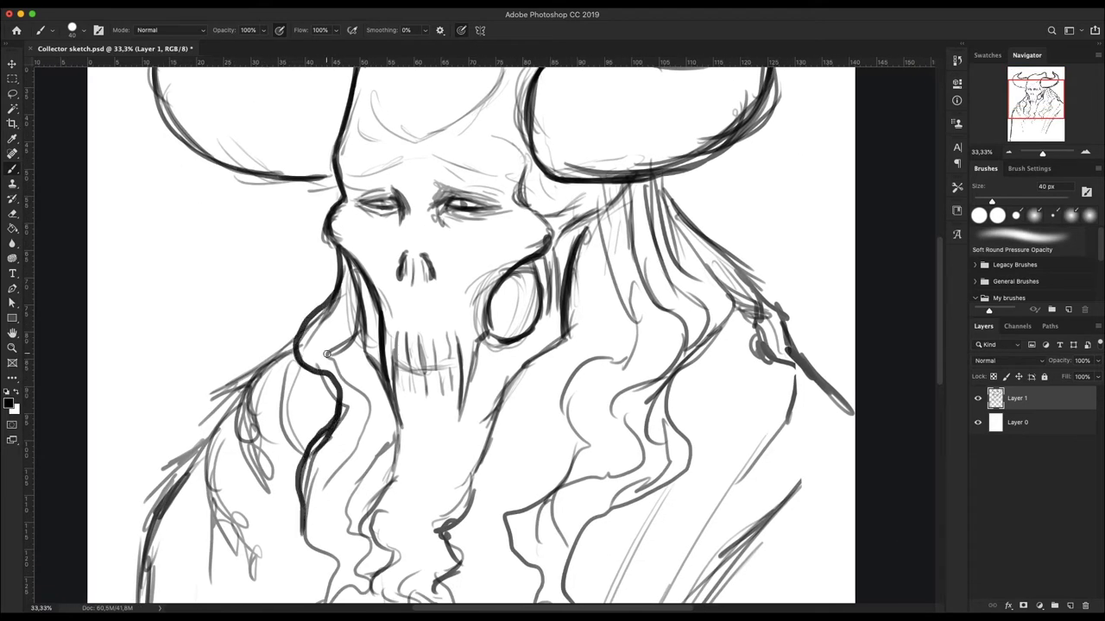
drag(386, 412, 371, 548)
drag(343, 250, 377, 373)
scroll(494, 289, down, 5)
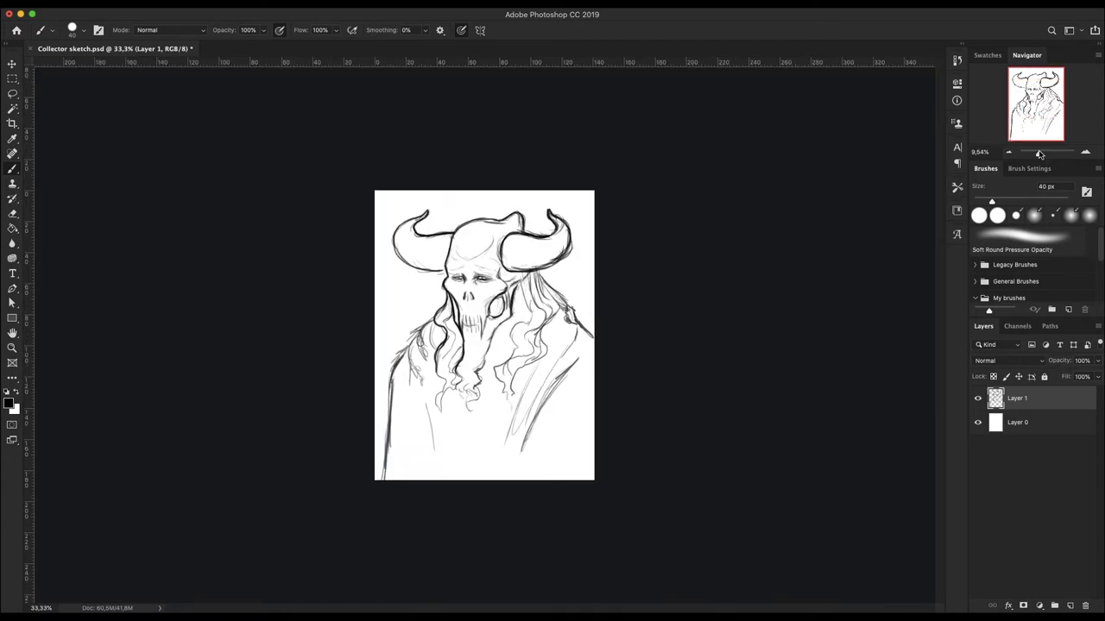
drag(392, 337, 347, 528)
drag(535, 297, 492, 406)
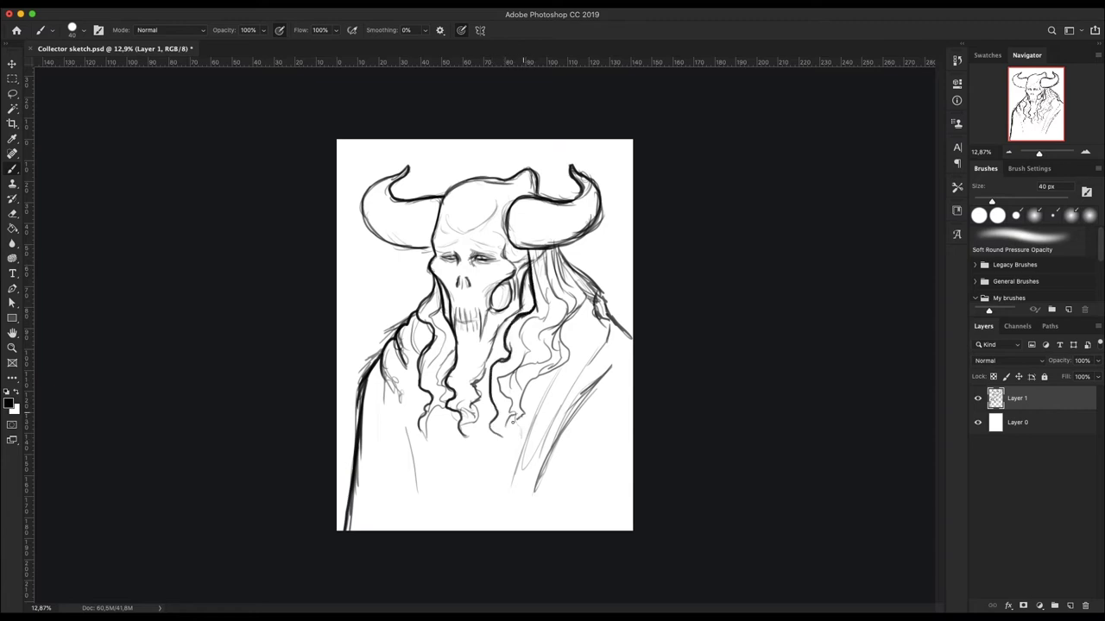
Step: Hatch fold lines across the lower robe
drag(457, 423, 452, 526)
drag(399, 379, 385, 442)
drag(399, 472, 390, 526)
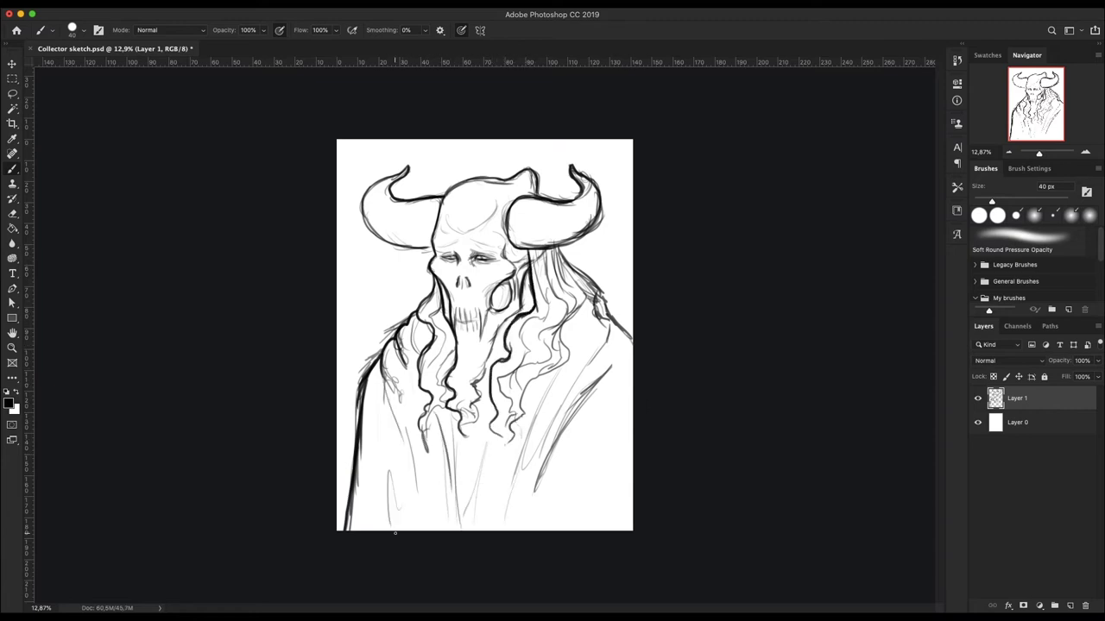
drag(594, 432, 565, 523)
drag(620, 431, 604, 530)
Step: Add a new layer above Layer 1 and set the brush size to 150 px
click(1069, 605)
right_click(471, 183)
text(150)
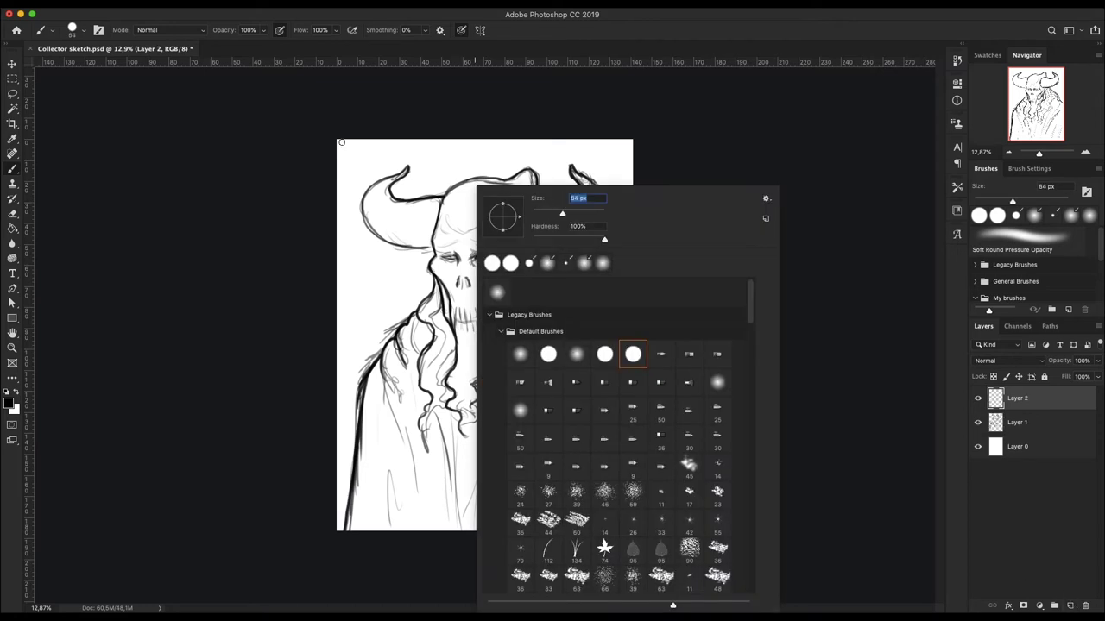
key(Return)
Step: Paint the dark background around the figure on the left, top and right
mouse_move(406, 147)
mouse_down()
mouse_move(358, 188)
mouse_move(345, 298)
mouse_up()
mouse_move(362, 223)
mouse_down()
mouse_move(436, 252)
mouse_move(397, 324)
mouse_up()
mouse_move(431, 281)
mouse_down()
mouse_move(356, 338)
mouse_move(343, 412)
mouse_up()
mouse_move(405, 315)
mouse_down()
mouse_move(384, 344)
mouse_move(339, 537)
mouse_up()
mouse_move(434, 129)
mouse_down()
mouse_move(393, 173)
mouse_move(397, 198)
mouse_move(443, 162)
mouse_move(565, 186)
mouse_move(612, 144)
mouse_move(626, 341)
mouse_up()
mouse_move(604, 233)
mouse_down()
mouse_move(566, 270)
mouse_move(611, 293)
mouse_up()
drag(407, 142, 341, 203)
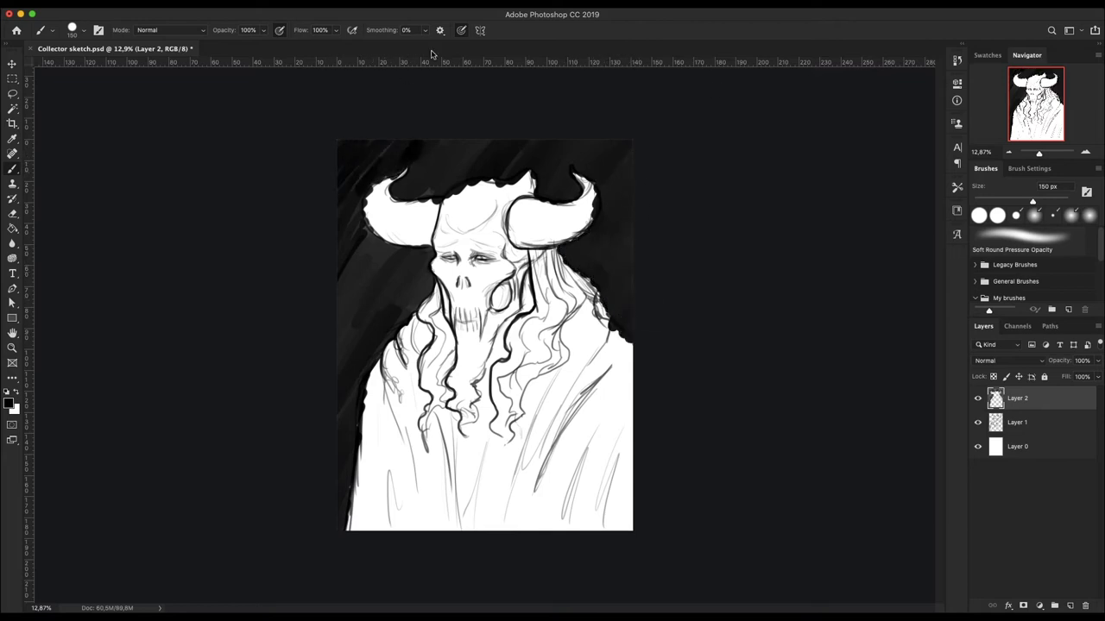
Step: Erase dark spill over the horns and head top, then zoom out to view the sketch
scroll(487, 334, up, 5)
key(e)
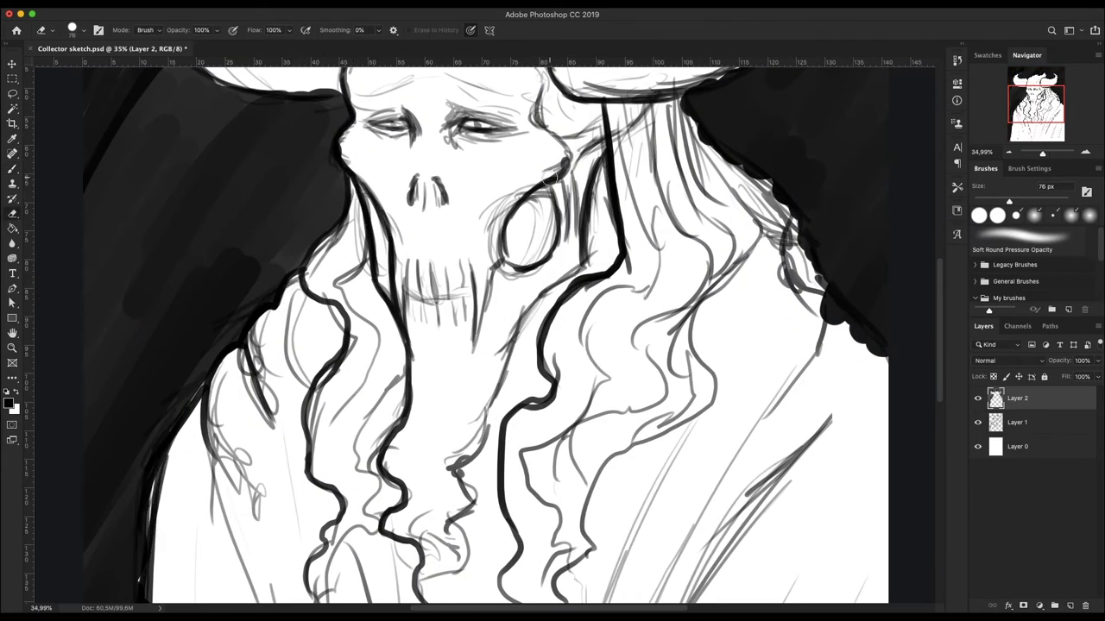
scroll(484, 337, up, 10)
mouse_move(177, 200)
mouse_down()
mouse_move(95, 298)
mouse_move(292, 269)
mouse_move(414, 212)
mouse_move(552, 207)
mouse_up()
mouse_move(652, 177)
mouse_down()
mouse_move(694, 221)
mouse_move(683, 308)
mouse_move(609, 392)
mouse_move(700, 483)
mouse_move(725, 539)
mouse_up()
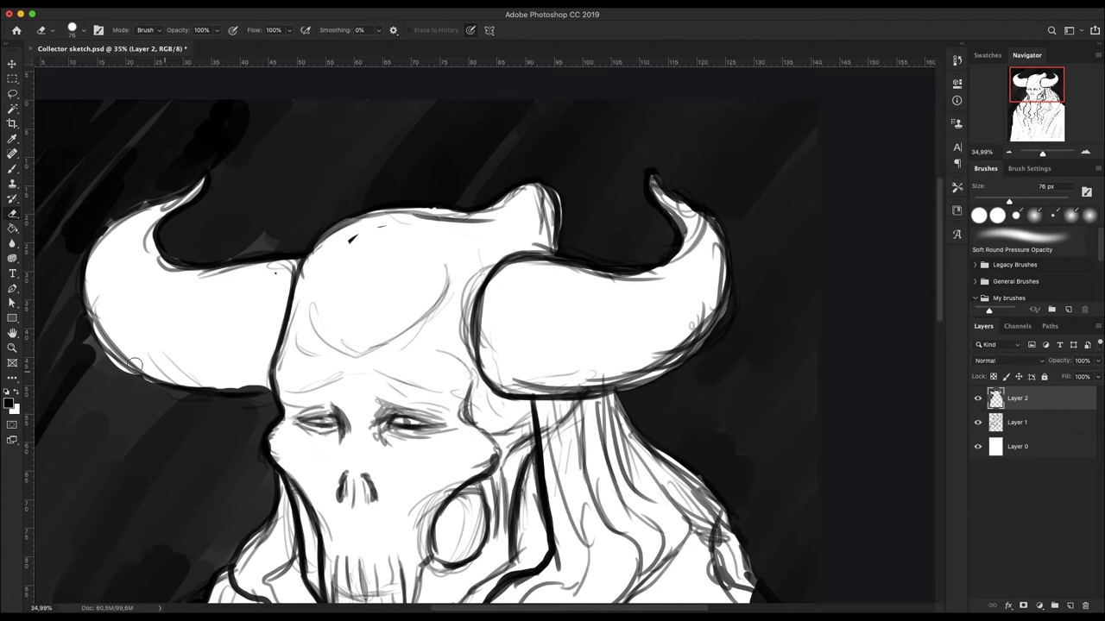
scroll(751, 389, down, 5)
scroll(759, 362, down, 5)
drag(1041, 154, 1039, 155)
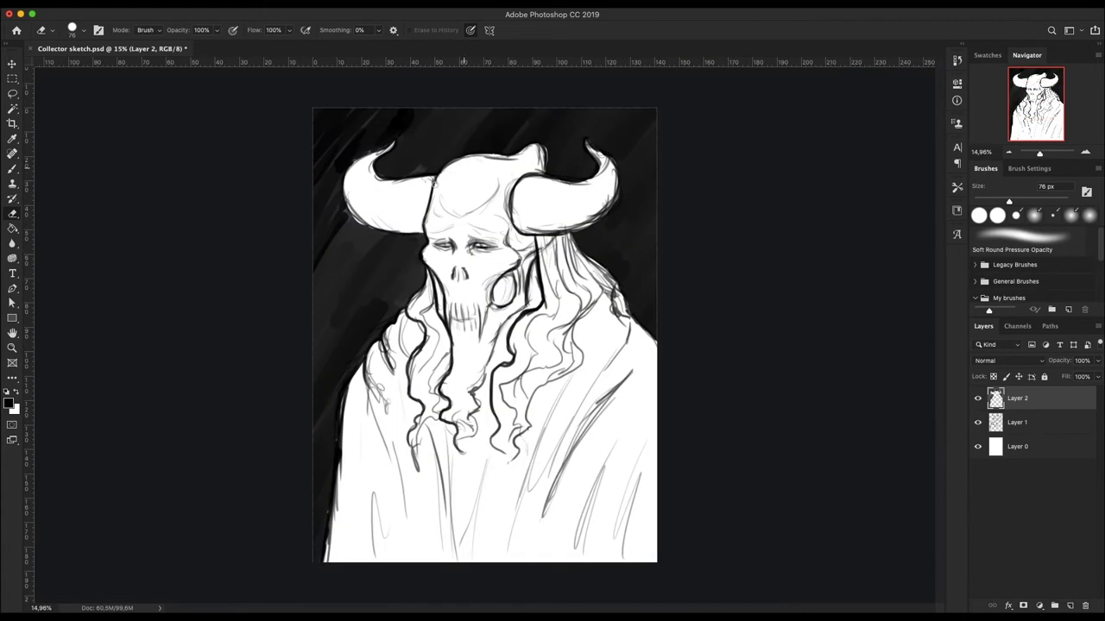
Step: Add Layer 3 and set the Brush to 11 px, zoomed in on the face
key(ctrl+shift+alt+n)
key(b)
key(ctrl+plus)
key(ctrl+plus)
key(ctrl+plus)
right_click(554, 217)
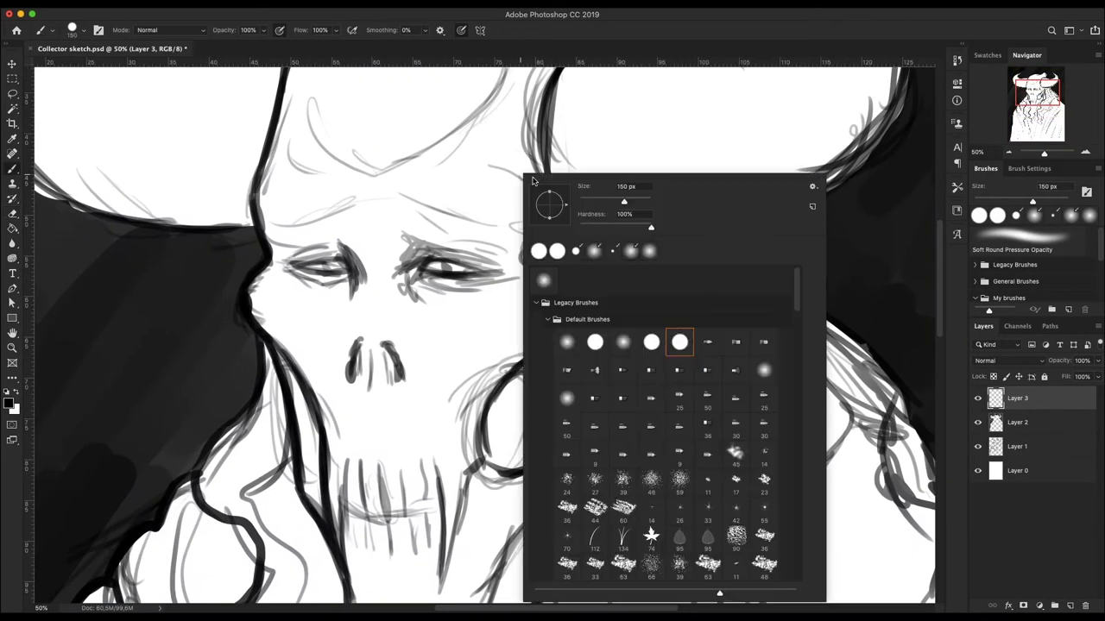
text(11)
key(Return)
Step: Darken the right eye, its lower lid and the edge of the left eye socket
drag(435, 269, 491, 262)
mouse_move(409, 257)
mouse_down()
mouse_move(423, 276)
mouse_move(497, 256)
mouse_up()
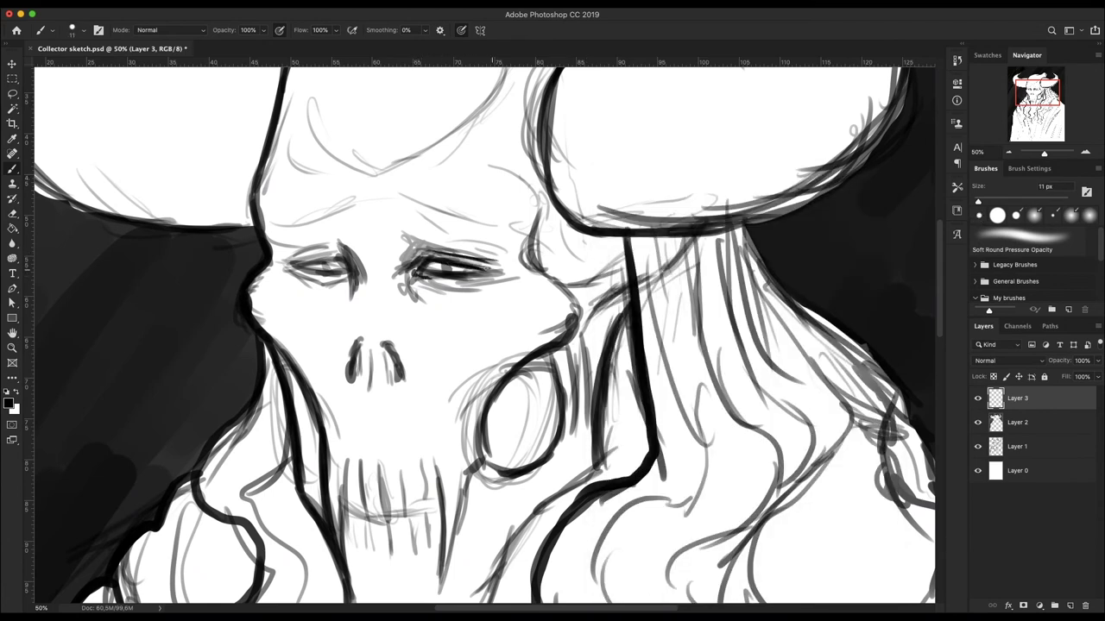
drag(425, 285, 487, 285)
drag(416, 288, 473, 302)
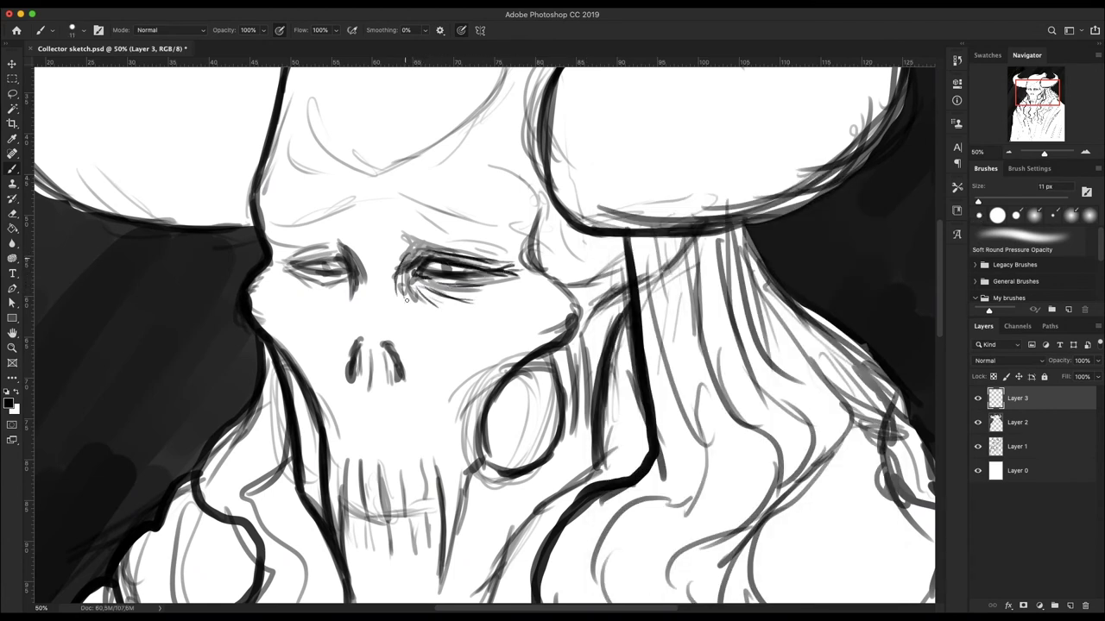
drag(348, 252, 349, 296)
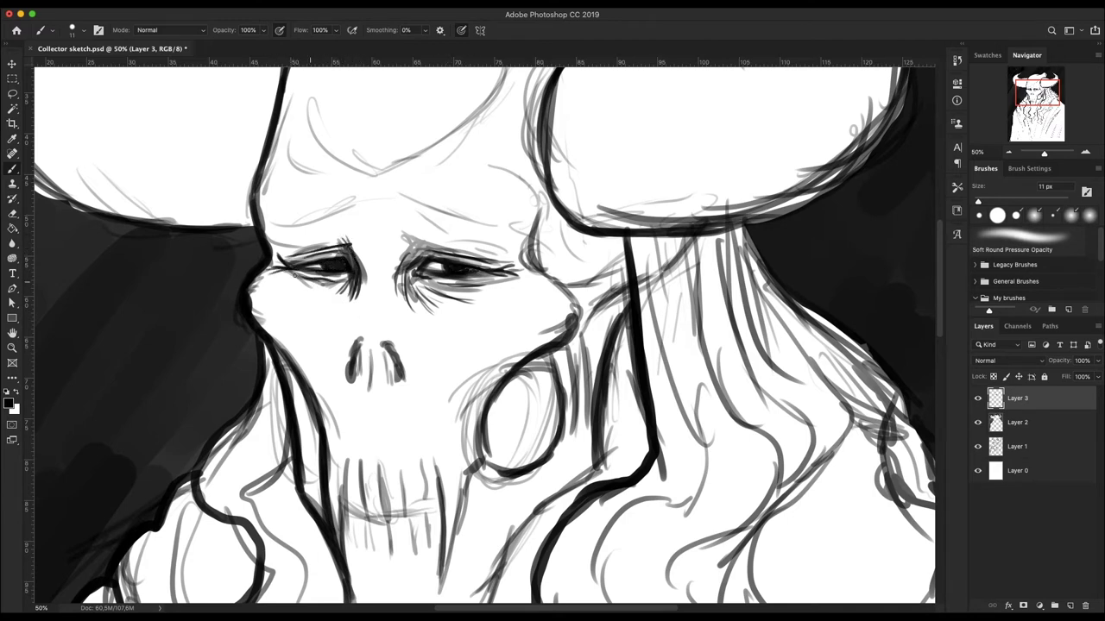
Step: Stroke under the left eye, extend the jaw with two long fangs, reinforce the left jawline
drag(293, 275, 335, 290)
drag(315, 276, 349, 319)
drag(528, 344, 474, 422)
mouse_move(272, 343)
mouse_down()
mouse_move(334, 459)
mouse_move(347, 564)
mouse_up()
mouse_move(435, 461)
mouse_down()
mouse_move(445, 596)
mouse_move(450, 569)
mouse_up()
drag(457, 479, 445, 595)
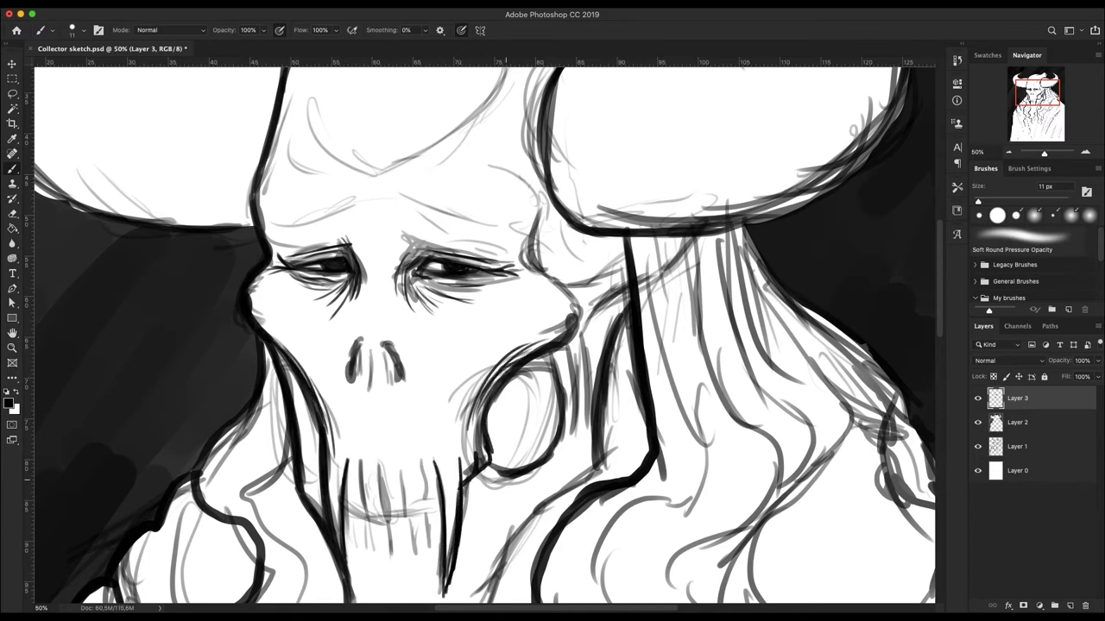
drag(299, 380, 317, 459)
drag(256, 275, 259, 300)
Step: Darken above the right eye, thicken the right nostril, and darken and extend the lower teeth
drag(406, 241, 447, 261)
drag(385, 339, 402, 376)
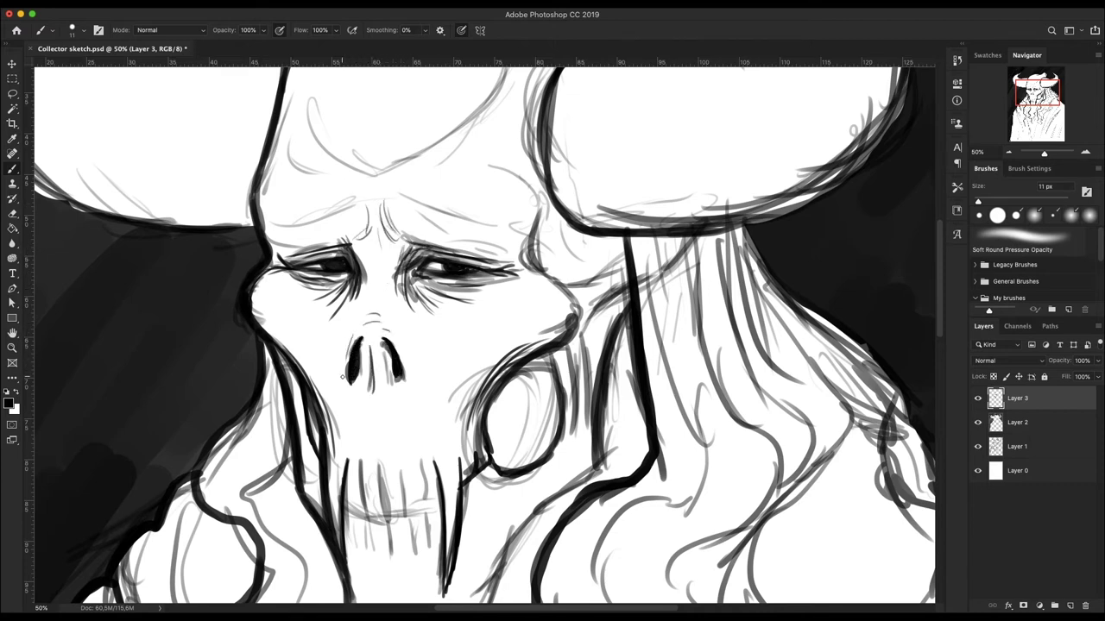
drag(422, 459, 424, 509)
mouse_move(362, 457)
mouse_down()
mouse_move(364, 513)
mouse_move(427, 536)
mouse_up()
drag(366, 515, 372, 548)
drag(358, 519, 360, 545)
Step: Draw wrinkle lines across the brow and forehead
drag(359, 240, 352, 264)
drag(366, 226, 305, 252)
mouse_move(266, 216)
mouse_down()
mouse_move(364, 194)
mouse_move(389, 223)
mouse_up()
drag(386, 192, 486, 220)
mouse_move(516, 168)
mouse_down()
mouse_move(597, 292)
mouse_move(559, 284)
mouse_up()
Step: Hatch the right temple and cheekbone, add brow creases and thicken the left cheek
mouse_move(611, 296)
mouse_down()
mouse_move(569, 344)
mouse_move(580, 330)
mouse_up()
drag(544, 207, 577, 276)
drag(616, 238, 569, 266)
drag(535, 224, 552, 281)
drag(302, 235, 264, 258)
mouse_move(379, 192)
mouse_down()
mouse_move(399, 242)
mouse_move(412, 235)
mouse_up()
mouse_move(362, 229)
mouse_down()
mouse_move(302, 252)
mouse_move(362, 275)
mouse_up()
drag(252, 296, 311, 376)
Step: Strengthen the left jaw and cheek contour and hatch the right cheek below the cheekbone
drag(286, 337, 335, 449)
drag(334, 383, 331, 487)
drag(336, 447, 333, 530)
drag(284, 361, 302, 469)
drag(293, 377, 321, 517)
drag(487, 368, 466, 473)
drag(467, 378, 447, 452)
Step: Hatch beside the nose, rework the right cheekbone, then zoom out to the whole figure
drag(324, 326, 349, 368)
drag(404, 326, 433, 358)
drag(564, 290, 530, 340)
drag(562, 253, 521, 307)
drag(495, 219, 539, 281)
drag(513, 172, 535, 223)
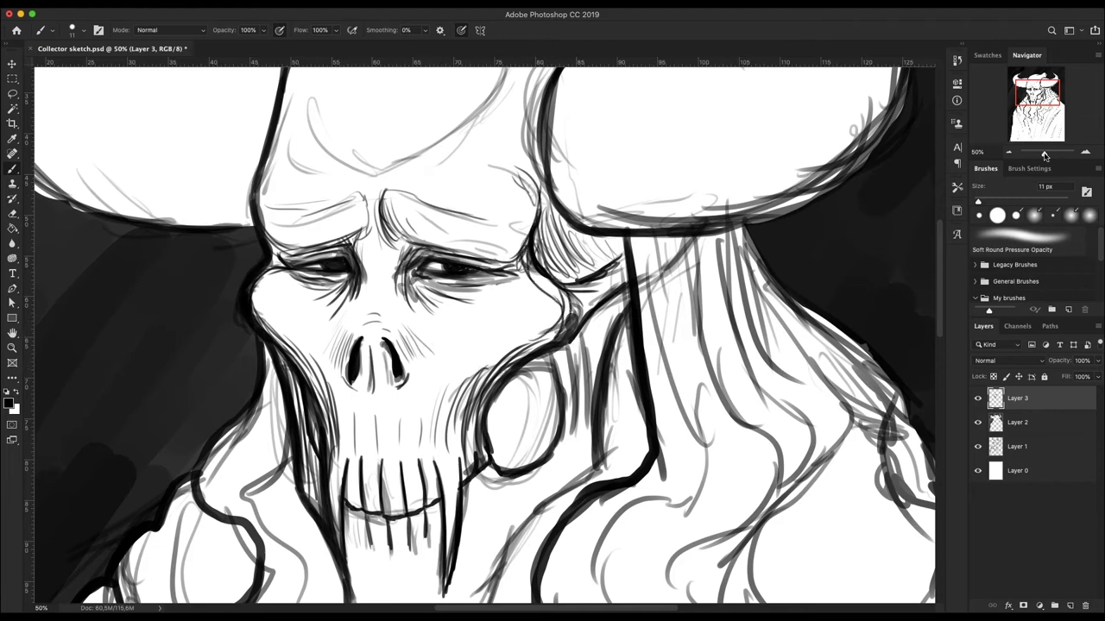
drag(1044, 155, 1041, 155)
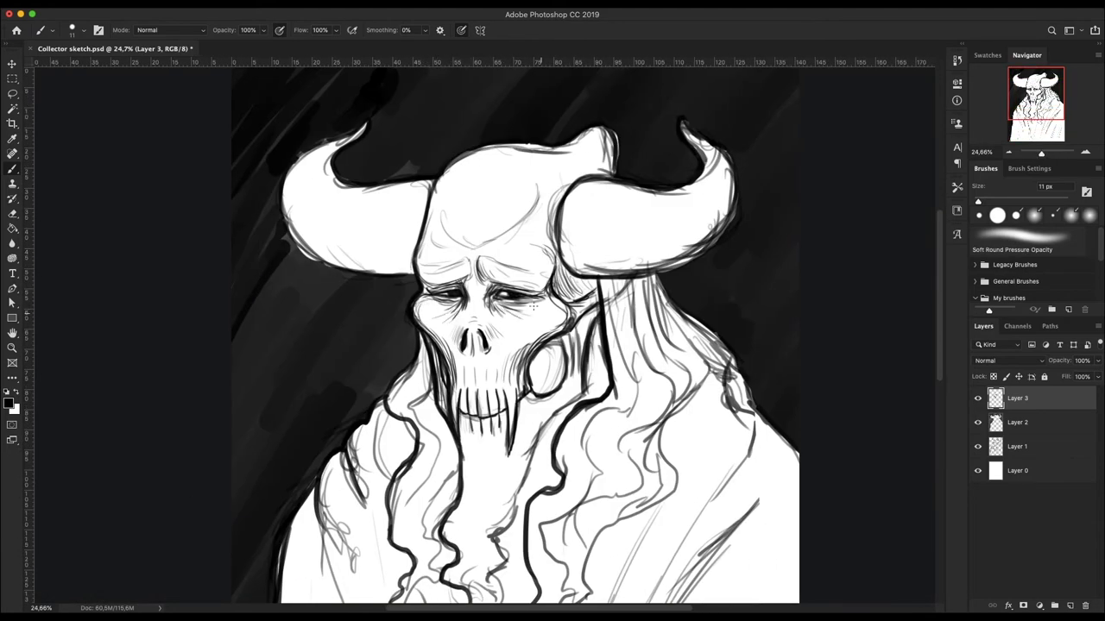
Step: Darken the line beside the fang and add thin hair strands beside the skull and jaw
drag(561, 406, 528, 483)
drag(580, 385, 596, 309)
drag(642, 281, 649, 371)
drag(394, 377, 416, 441)
mouse_move(411, 345)
mouse_down()
mouse_move(422, 377)
mouse_move(416, 526)
mouse_up()
drag(438, 436, 450, 552)
drag(405, 471, 398, 565)
Step: Add thin strands to the beard and hatch inside the round ear
drag(523, 461, 511, 516)
drag(513, 514, 487, 578)
drag(507, 473, 485, 520)
drag(497, 467, 471, 554)
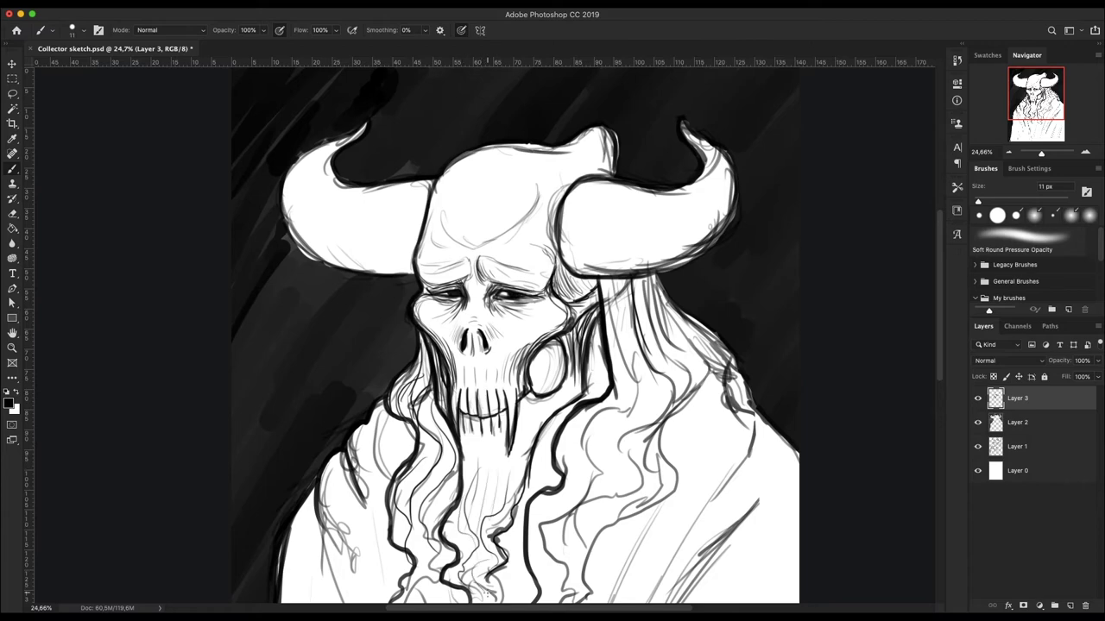
drag(557, 340, 556, 374)
drag(545, 342, 533, 390)
drag(561, 343, 559, 382)
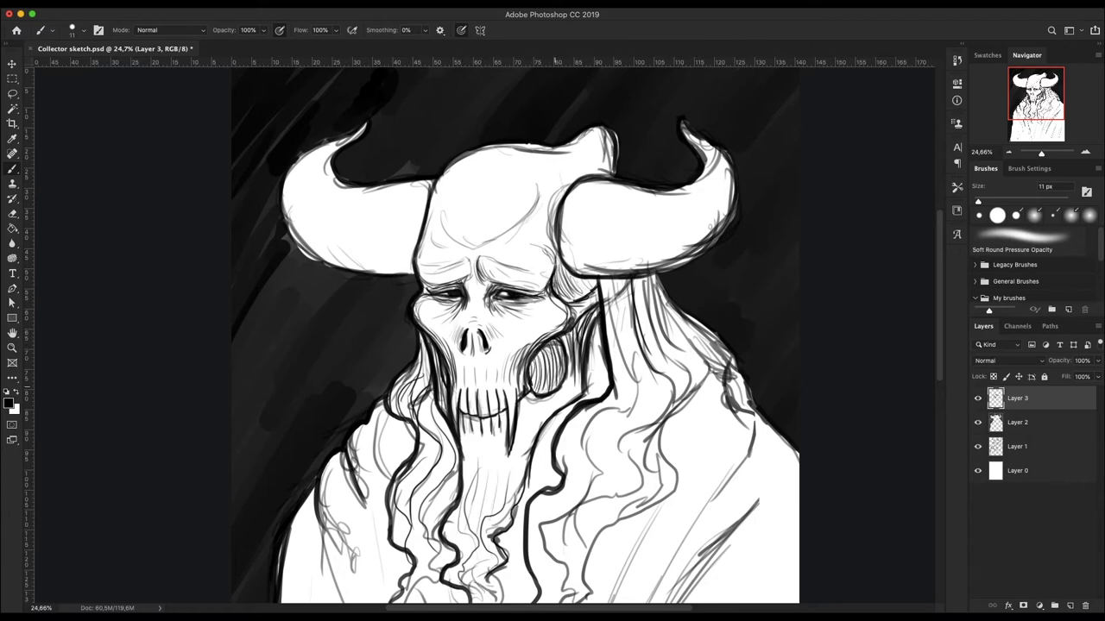
Step: Draw dark brow ridges across the forehead
scroll(534, 259, down, 3)
scroll(534, 172, up, 5)
scroll(533, 146, up, 3)
drag(318, 290, 406, 371)
drag(293, 319, 321, 372)
drag(283, 338, 320, 375)
drag(410, 371, 497, 298)
drag(476, 354, 523, 315)
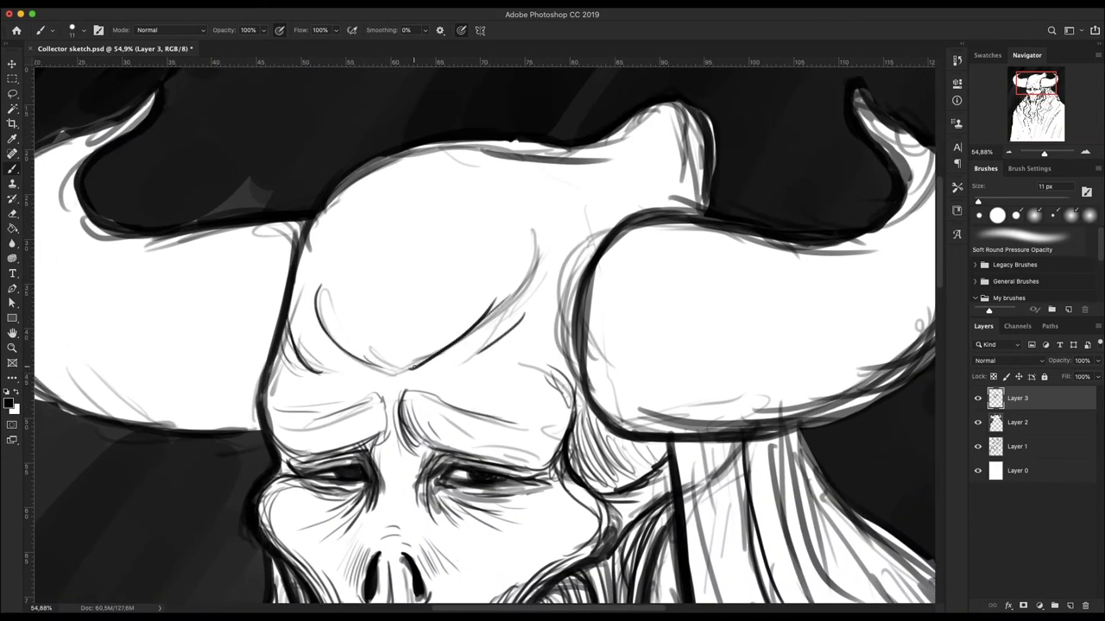
Step: Darken the brow creases and eye wrinkles
drag(383, 402, 384, 443)
drag(427, 421, 406, 449)
mouse_move(328, 434)
mouse_down()
mouse_move(273, 466)
mouse_move(279, 478)
mouse_up()
drag(545, 466, 516, 476)
drag(300, 259, 545, 148)
Step: Darken the skull top and right horn's inner edge, and hatch the right horn's base
mouse_move(470, 147)
mouse_down()
mouse_move(654, 109)
mouse_move(625, 162)
mouse_up()
drag(688, 115, 695, 211)
drag(682, 164, 656, 214)
drag(706, 112, 707, 212)
drag(587, 276, 576, 359)
mouse_move(654, 235)
mouse_down()
mouse_move(615, 383)
mouse_move(596, 397)
mouse_up()
drag(696, 224, 638, 406)
Step: Hatch across the right horn's base and the base of the left horn
mouse_move(697, 232)
mouse_down()
mouse_move(628, 428)
mouse_move(644, 431)
mouse_up()
mouse_move(707, 236)
mouse_down()
mouse_move(661, 427)
mouse_move(687, 421)
mouse_up()
drag(759, 252, 707, 423)
drag(786, 260, 738, 416)
scroll(483, 337, up, 5)
mouse_move(393, 159)
mouse_down()
mouse_move(359, 259)
mouse_move(371, 259)
mouse_move(320, 258)
mouse_up()
drag(302, 155, 276, 233)
Step: Add curved hatching across the right horn
drag(689, 173, 673, 249)
drag(735, 168, 720, 220)
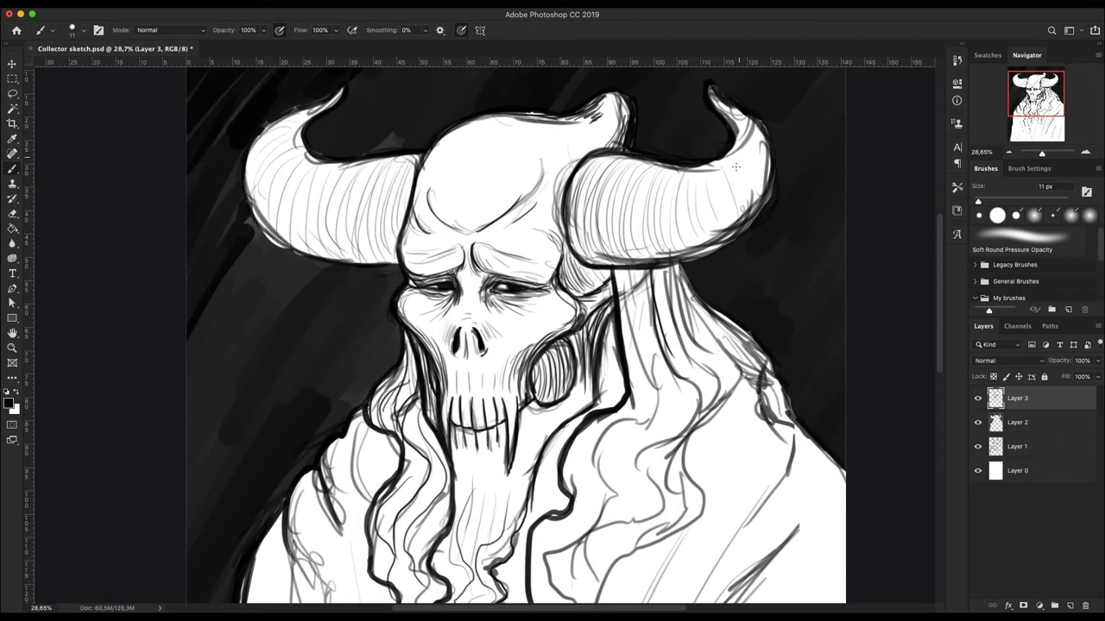
drag(753, 153, 732, 207)
drag(713, 166, 699, 236)
mouse_move(696, 173)
mouse_down()
mouse_move(634, 426)
mouse_move(583, 540)
mouse_up()
Step: Draw wavy strands down the right hair, outline it near the shoulder, and stroke the beard
drag(670, 447, 582, 549)
drag(720, 357, 744, 407)
drag(682, 264, 718, 340)
drag(690, 286, 768, 407)
drag(780, 378, 777, 421)
drag(489, 492, 476, 568)
drag(466, 514, 456, 601)
Step: Add more dark wavy hair strands on the right and darken a curl
scroll(483, 517, up, 3)
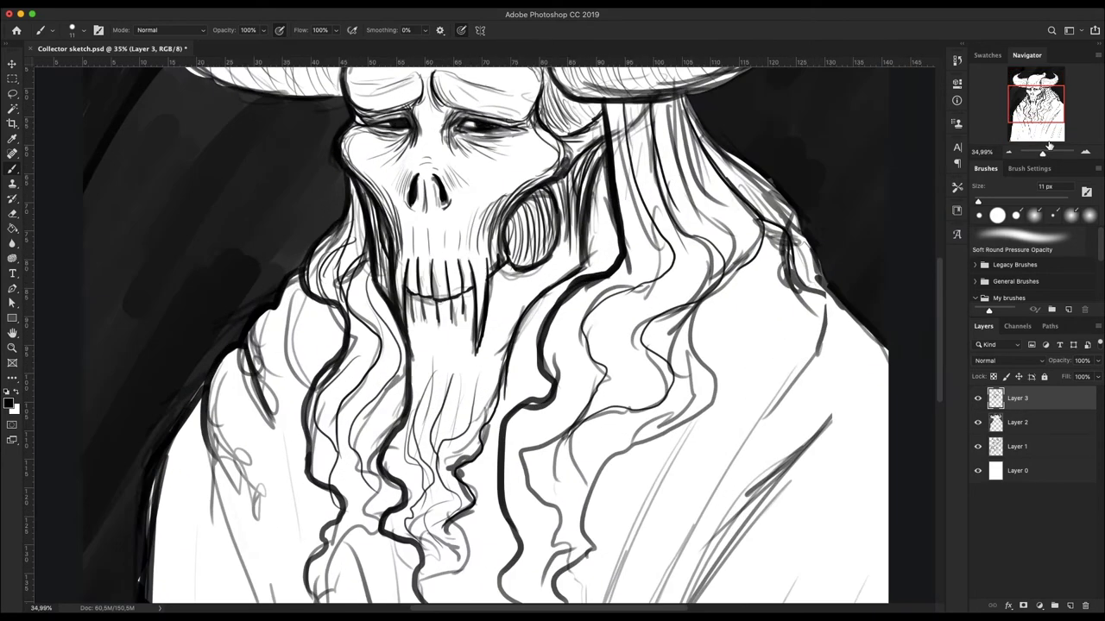
scroll(483, 388, down, 5)
drag(744, 79, 775, 197)
mouse_move(719, 229)
mouse_down()
mouse_move(568, 416)
mouse_move(572, 487)
mouse_up()
drag(517, 384, 552, 445)
drag(561, 392, 552, 473)
drag(580, 353, 570, 475)
drag(479, 345, 455, 447)
Step: Darken and lengthen the left curls and add strands to the middle hair clump
drag(384, 255, 320, 490)
mouse_move(330, 338)
mouse_down()
mouse_move(302, 458)
mouse_move(315, 489)
mouse_up()
drag(423, 226, 406, 365)
drag(453, 302, 458, 398)
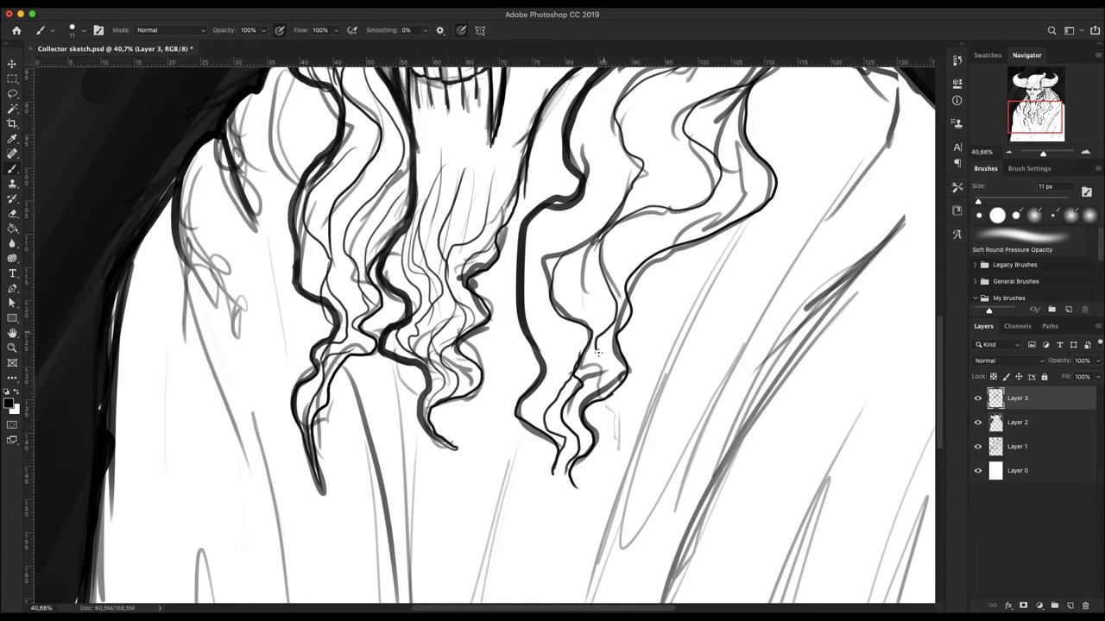
drag(546, 238, 538, 432)
drag(749, 138, 628, 289)
Step: Fit the whole figure on screen and sketch fold lines across the robe
key(ctrl+0)
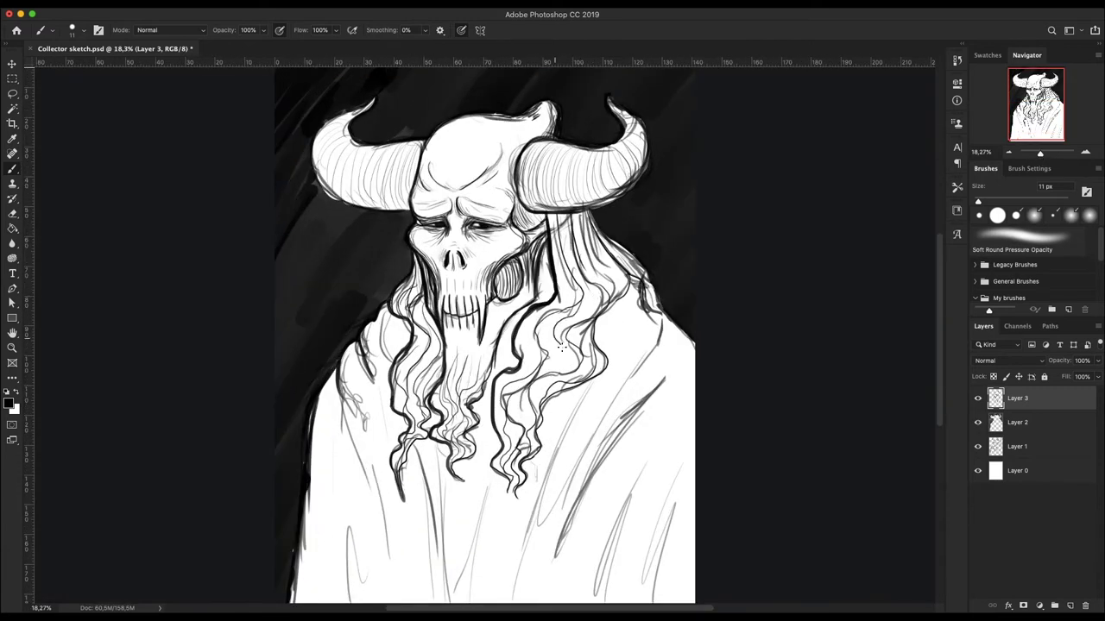
drag(496, 460, 464, 596)
drag(390, 336, 341, 483)
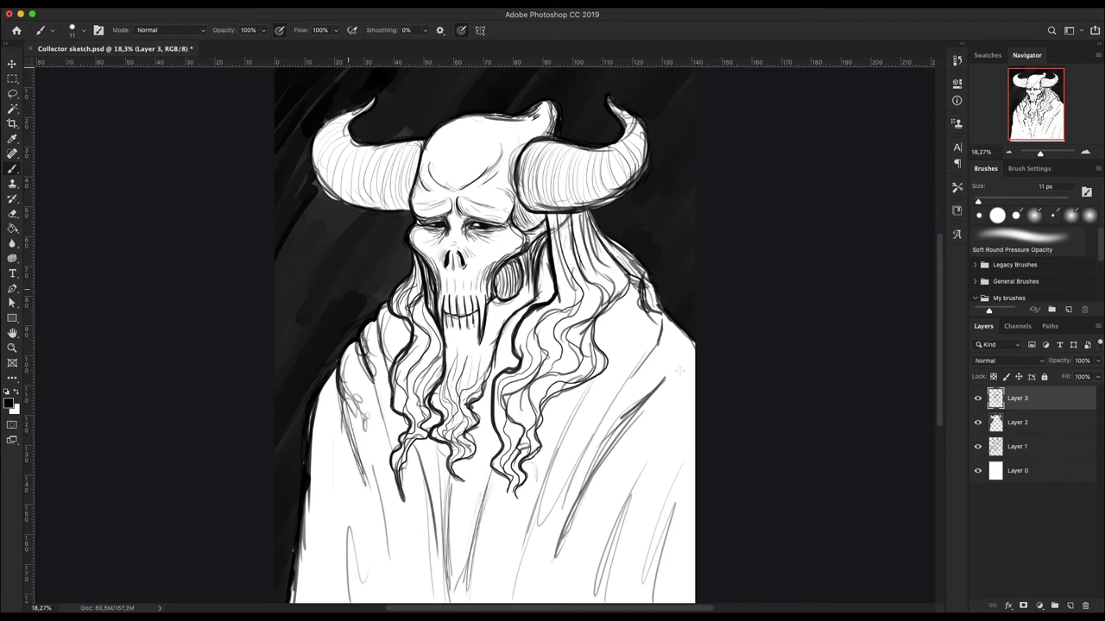
drag(664, 333, 596, 475)
drag(638, 371, 553, 565)
drag(492, 416, 463, 558)
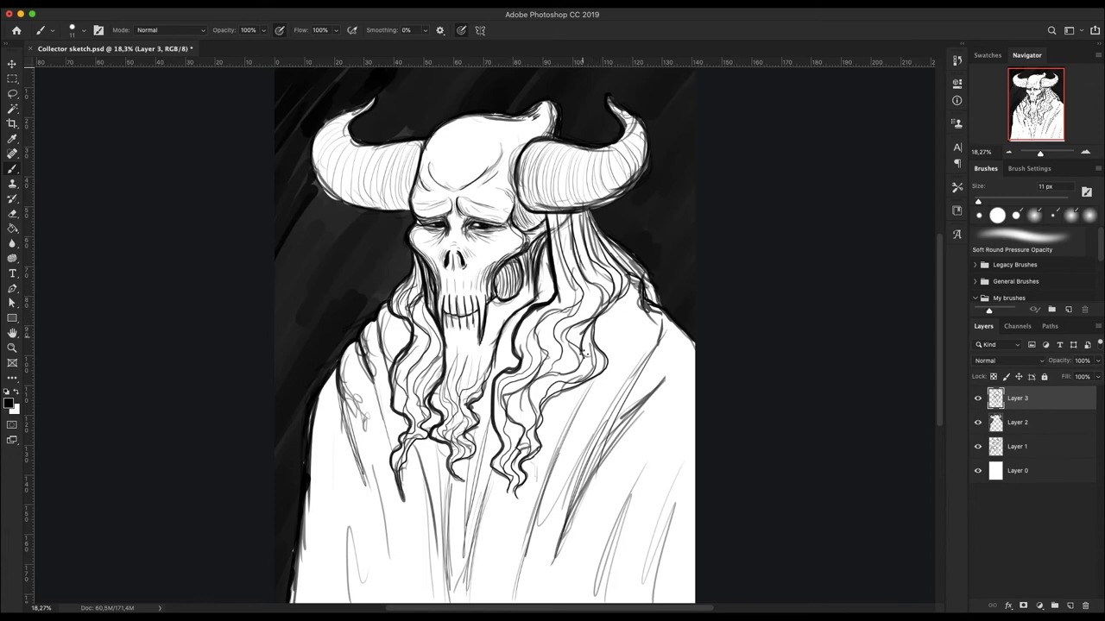
Step: Zoom in on the horns, add Layer 4, and resize the brush to 57 px
drag(1040, 153, 1043, 153)
right_click(488, 188)
key(Return)
key(ctrl+shift+alt+n)
right_click(488, 188)
Step: Set the brush to 57 px and shade the left horn's underside
text(57)
key(Return)
drag(138, 211, 164, 332)
drag(146, 242, 200, 346)
mouse_move(197, 302)
mouse_down()
mouse_move(226, 356)
mouse_move(256, 361)
mouse_up()
mouse_move(328, 302)
mouse_down()
mouse_move(350, 321)
mouse_move(371, 224)
mouse_move(259, 362)
mouse_up()
drag(293, 302, 242, 363)
mouse_move(336, 307)
mouse_down()
mouse_move(267, 365)
mouse_move(315, 362)
mouse_up()
Step: Deepen the shading along the left horn's lower and upper edges
drag(216, 280, 181, 345)
drag(312, 262, 286, 365)
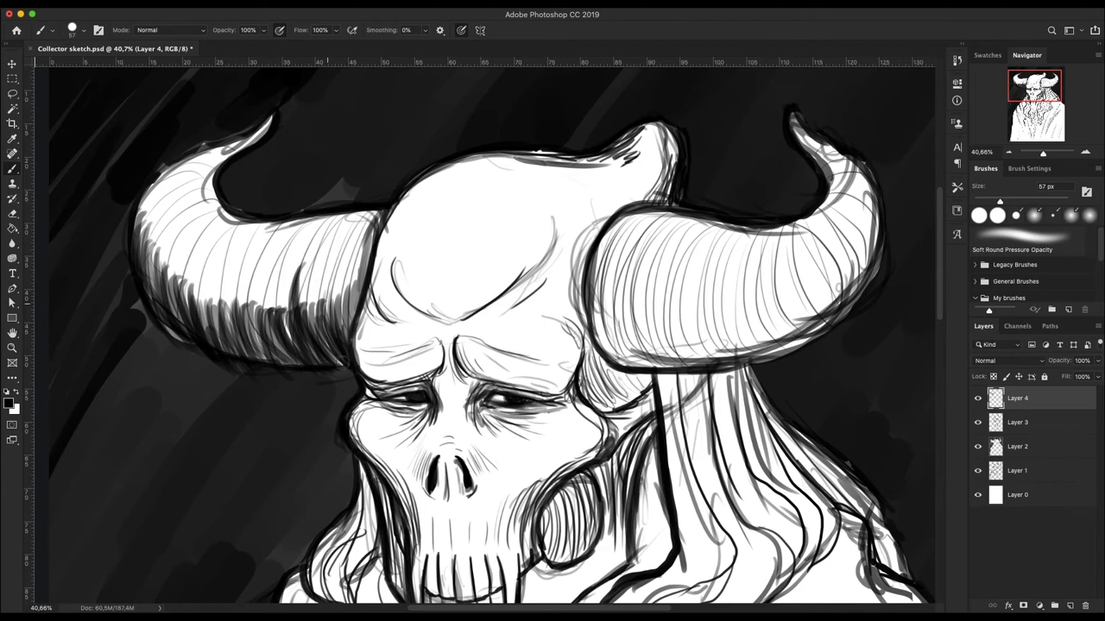
drag(349, 298, 318, 373)
drag(320, 281, 254, 368)
drag(238, 269, 211, 355)
drag(231, 305, 198, 354)
drag(190, 311, 162, 344)
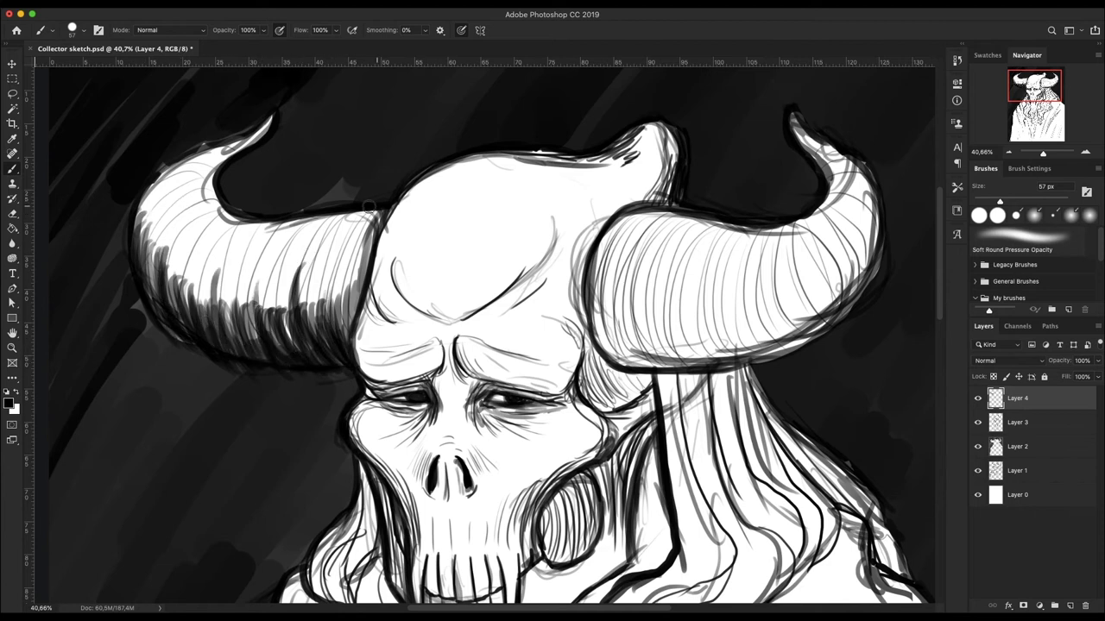
drag(369, 205, 305, 219)
Step: Darken the left horn's outer edge, the brow, and the skull's left and top outline
mouse_move(135, 246)
mouse_down()
mouse_move(169, 169)
mouse_move(180, 341)
mouse_up()
mouse_move(358, 373)
mouse_down()
mouse_move(437, 397)
mouse_move(380, 402)
mouse_up()
mouse_move(384, 237)
mouse_down()
mouse_move(380, 309)
mouse_move(399, 201)
mouse_up()
mouse_move(378, 305)
mouse_down()
mouse_move(405, 185)
mouse_move(561, 153)
mouse_up()
drag(534, 171, 654, 128)
drag(540, 259, 442, 319)
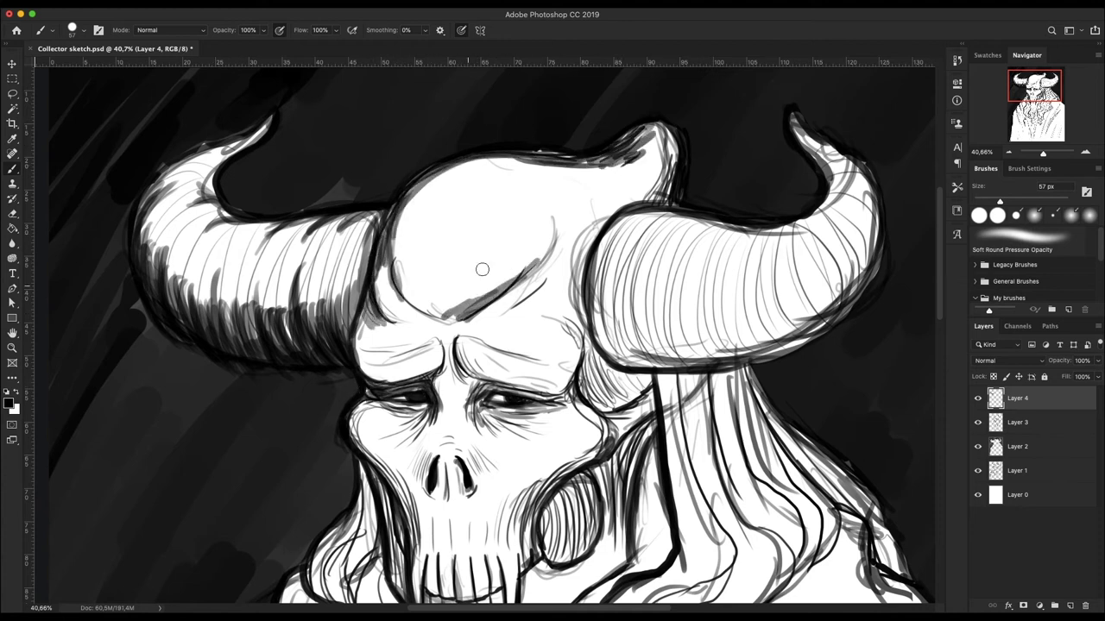
Step: Thicken the right horn's outline, shade beneath it, and deepen both eye sockets
drag(595, 231, 604, 354)
mouse_move(597, 311)
mouse_down()
mouse_move(670, 363)
mouse_move(841, 317)
mouse_up()
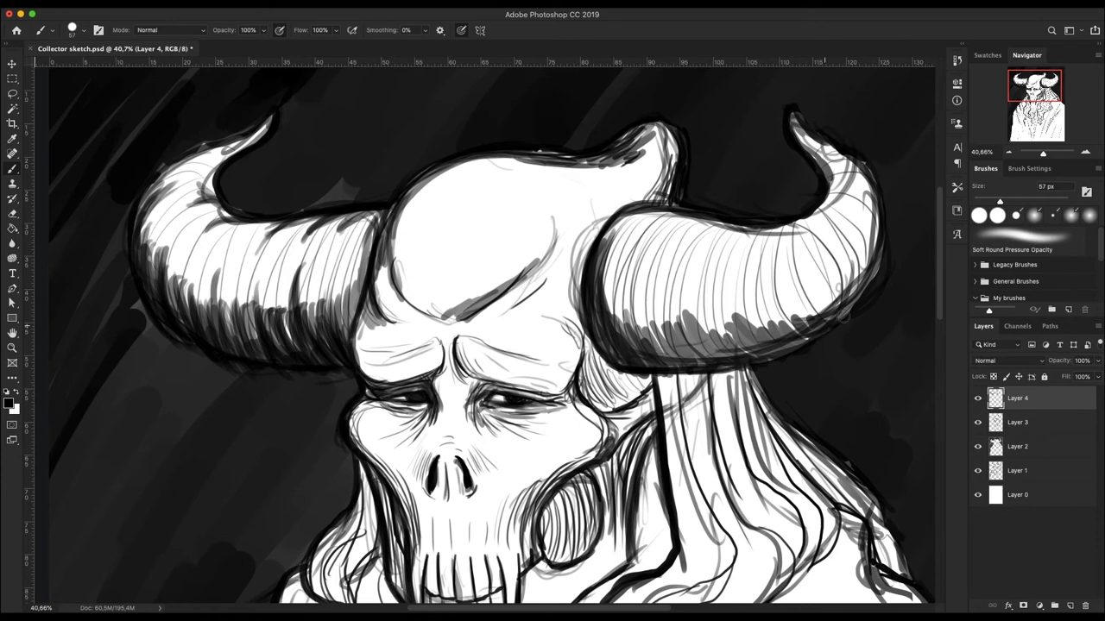
drag(655, 367, 798, 326)
drag(471, 407, 552, 397)
drag(431, 407, 355, 457)
mouse_move(363, 385)
mouse_down()
mouse_move(443, 366)
mouse_move(547, 391)
mouse_up()
Step: Darken the nostrils, fill the cheek hole black, and shade the skull's right side
mouse_move(441, 462)
mouse_down()
mouse_move(456, 496)
mouse_move(475, 307)
mouse_up()
drag(587, 324, 574, 384)
mouse_move(621, 302)
mouse_down()
mouse_move(595, 384)
mouse_move(578, 380)
mouse_up()
drag(677, 246, 595, 380)
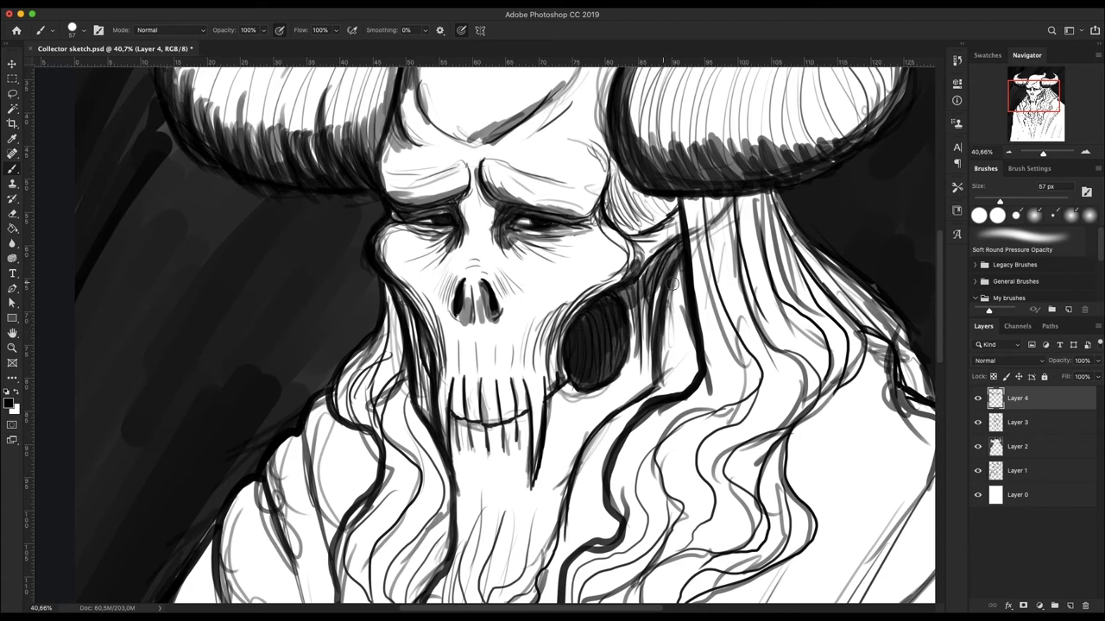
drag(695, 267, 656, 384)
drag(621, 134, 660, 233)
mouse_move(677, 190)
mouse_down()
mouse_move(638, 239)
mouse_move(660, 294)
mouse_up()
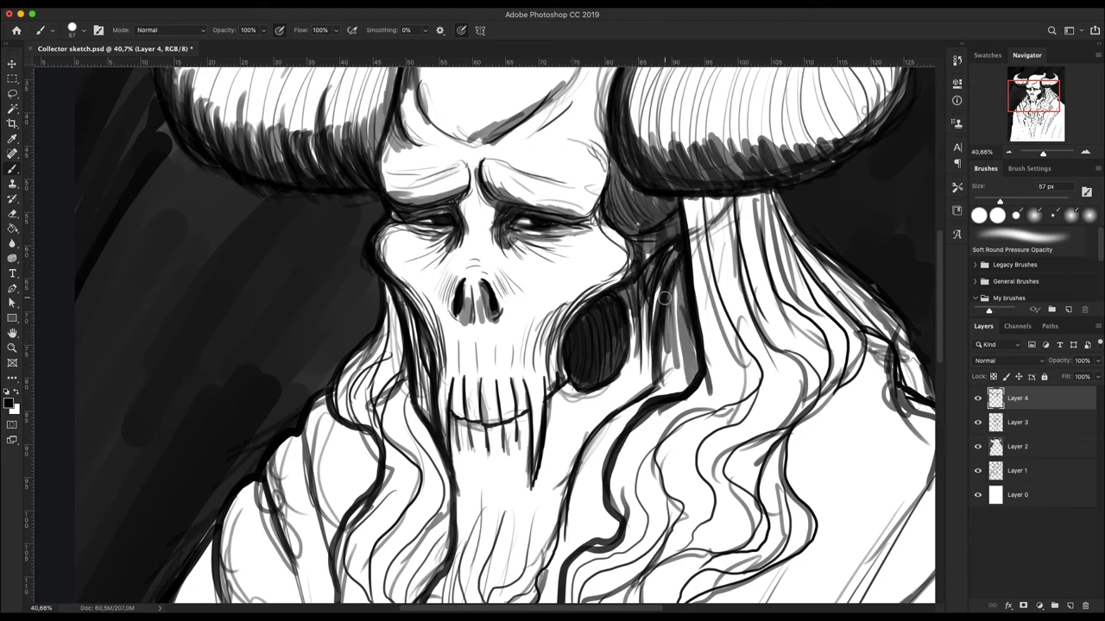
Step: Shade both skull sides, the cheek hole edge, the chin, and the left beard and hair
drag(406, 224, 422, 341)
drag(440, 281, 436, 384)
drag(414, 306, 428, 423)
drag(587, 285, 543, 375)
mouse_move(634, 263)
mouse_down()
mouse_move(569, 324)
mouse_move(544, 380)
mouse_up()
mouse_move(453, 401)
mouse_down()
mouse_move(466, 436)
mouse_move(531, 405)
mouse_move(462, 429)
mouse_up()
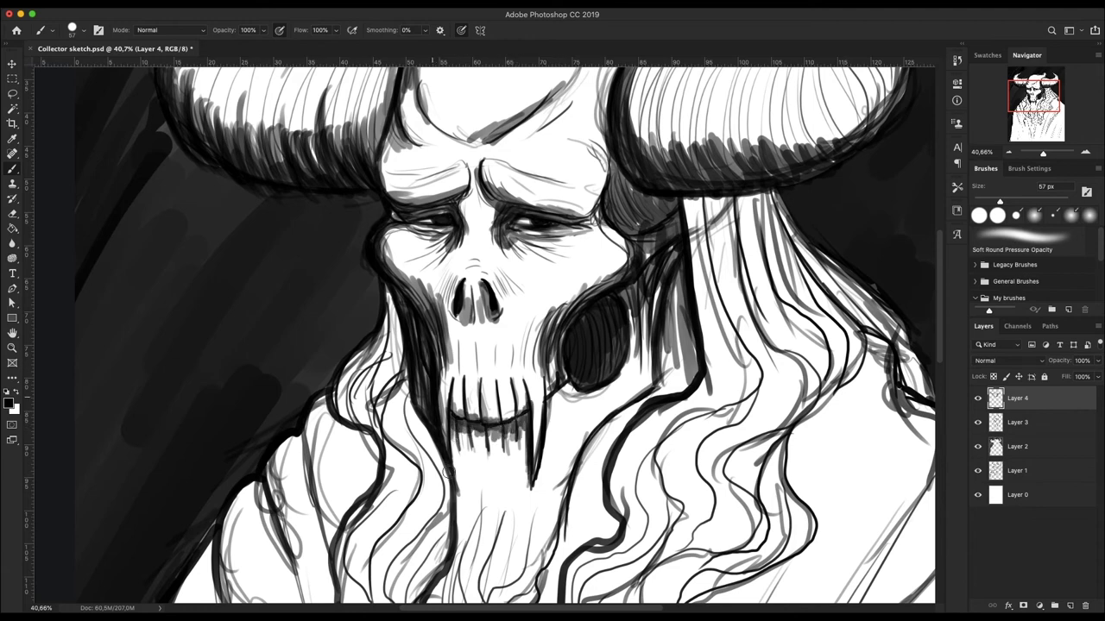
drag(393, 289, 366, 457)
mouse_move(384, 354)
mouse_down()
mouse_move(345, 457)
mouse_move(341, 440)
mouse_up()
drag(1042, 153, 1042, 155)
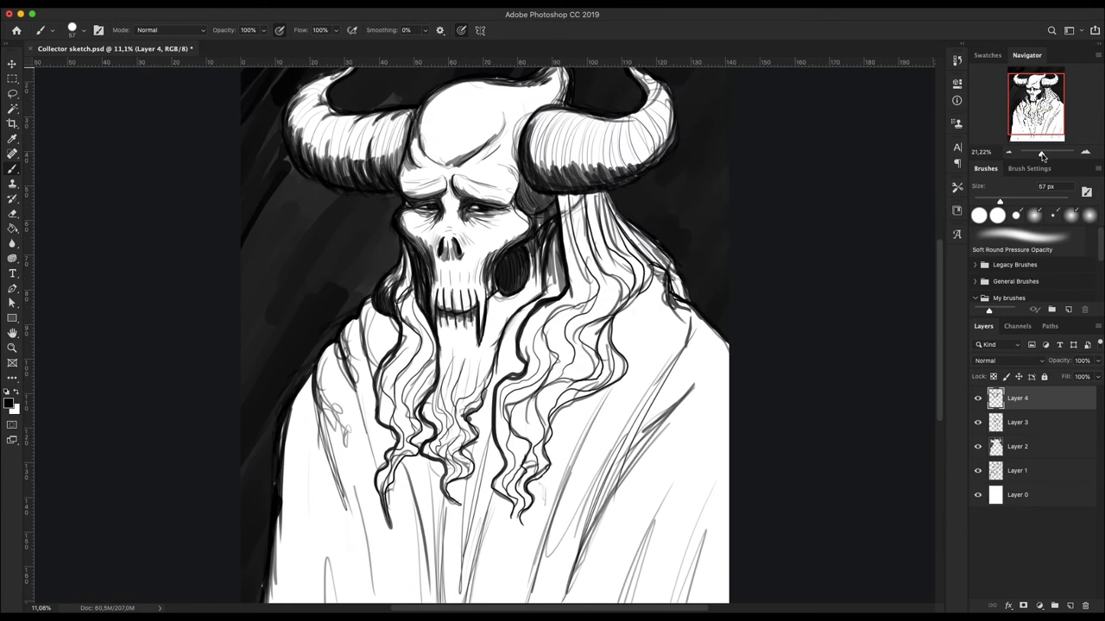
Step: With a 78 px brush, darken the beard's left edge, the robe's left edge, and the jaw
right_click(517, 376)
drag(523, 208, 537, 207)
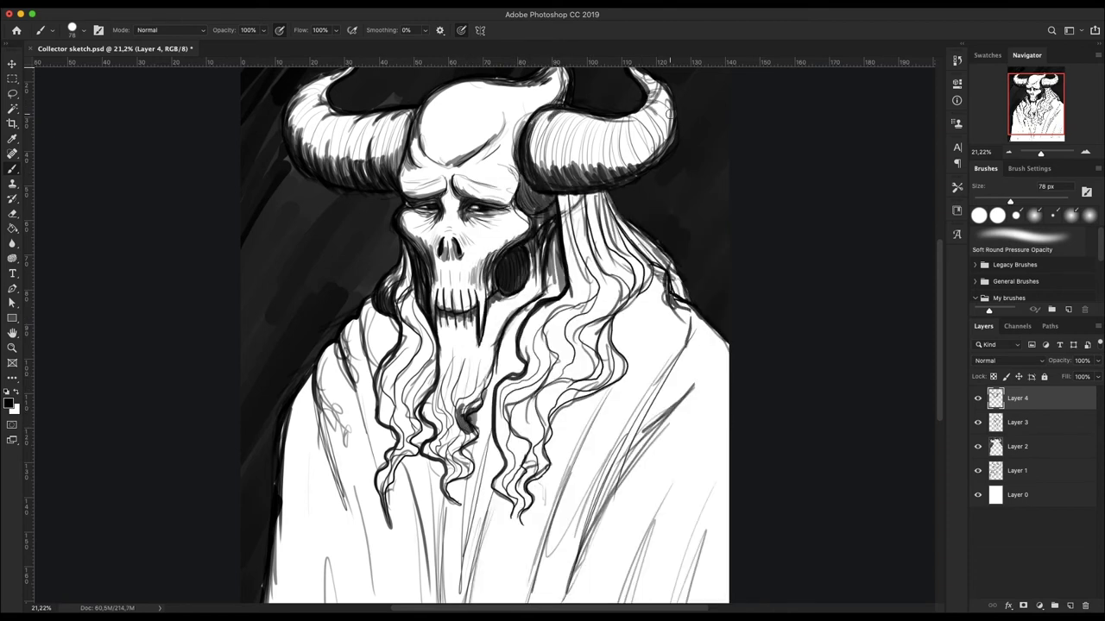
drag(409, 432, 384, 522)
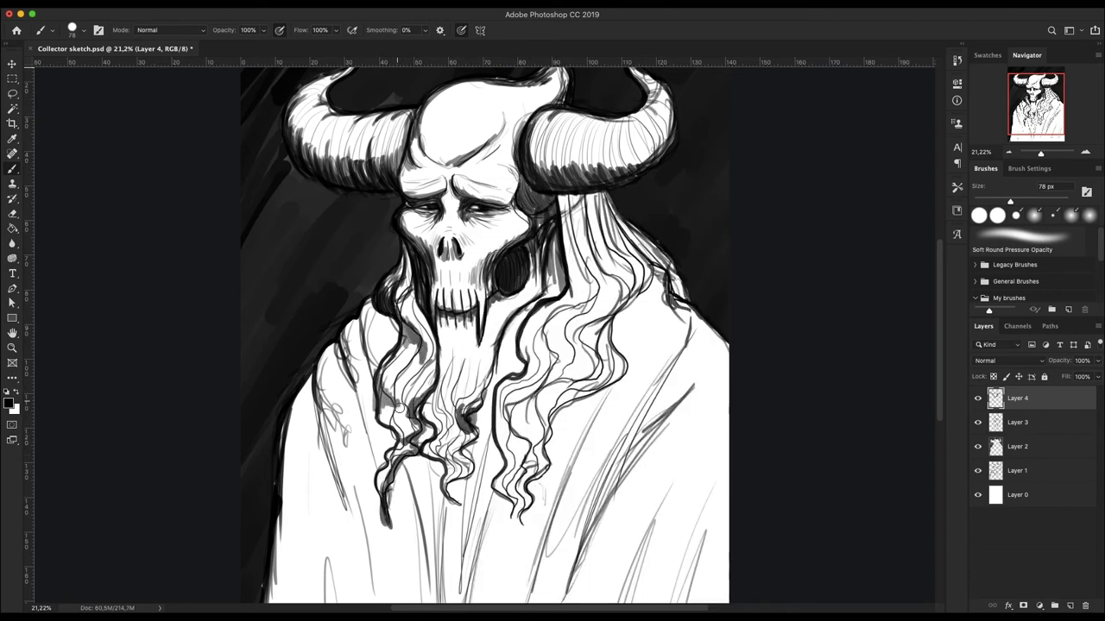
drag(372, 298, 345, 406)
drag(380, 337, 347, 466)
drag(354, 350, 319, 513)
drag(356, 320, 321, 479)
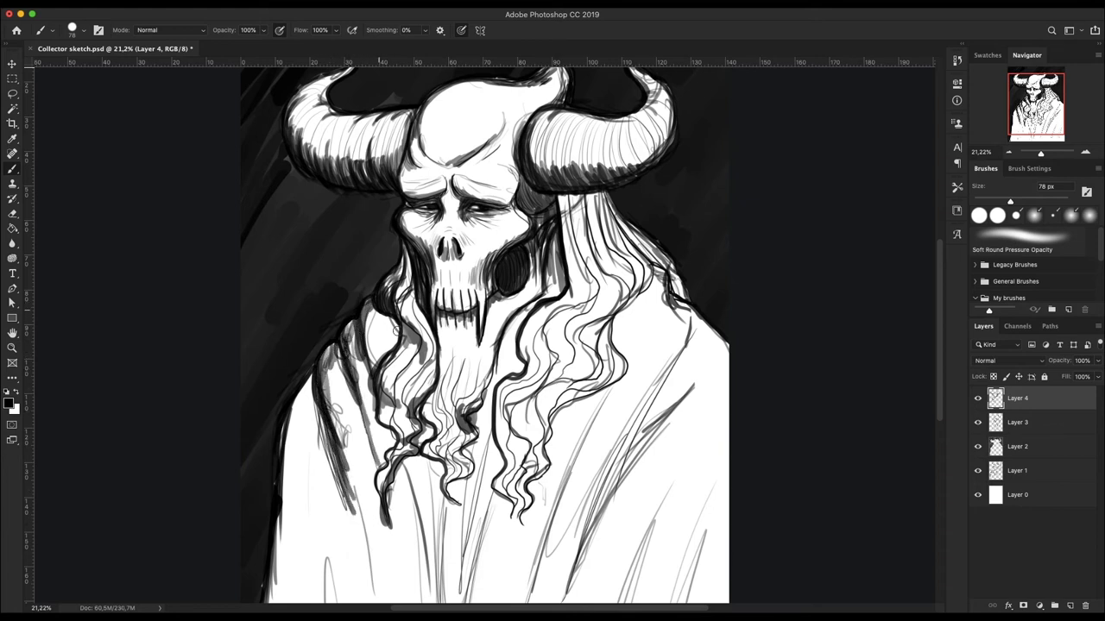
drag(401, 306, 367, 369)
drag(528, 330, 561, 264)
drag(559, 238, 553, 287)
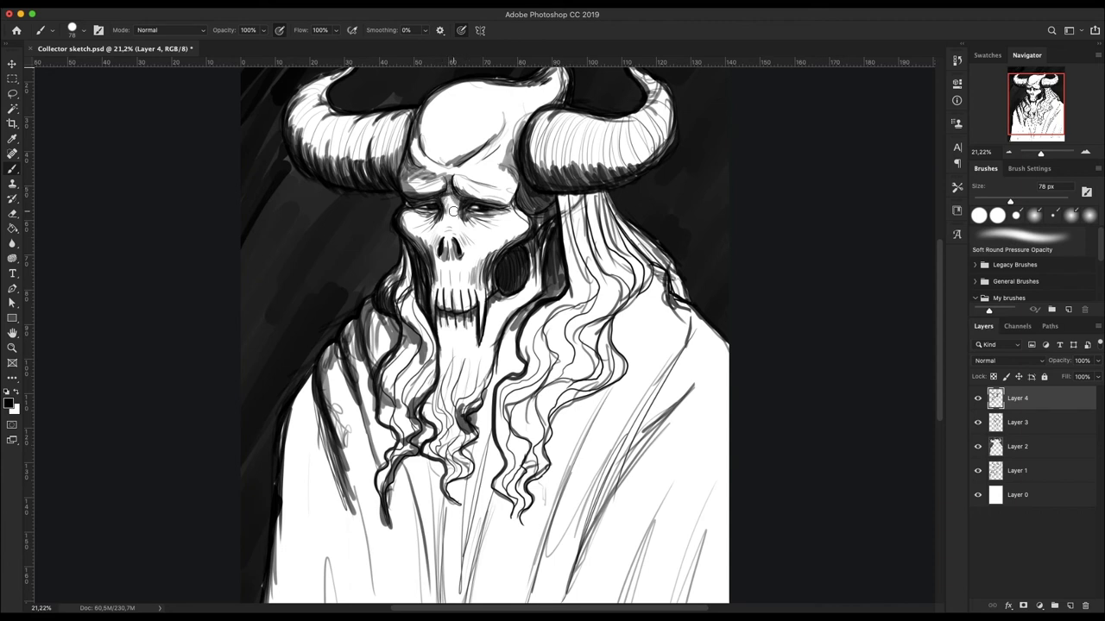
Step: Switch to a 108 px brush, add dark beard and hair strands, and paint the robe's centre fold
scroll(452, 211, down, 3)
right_click(590, 185)
drag(691, 199, 708, 198)
key(Return)
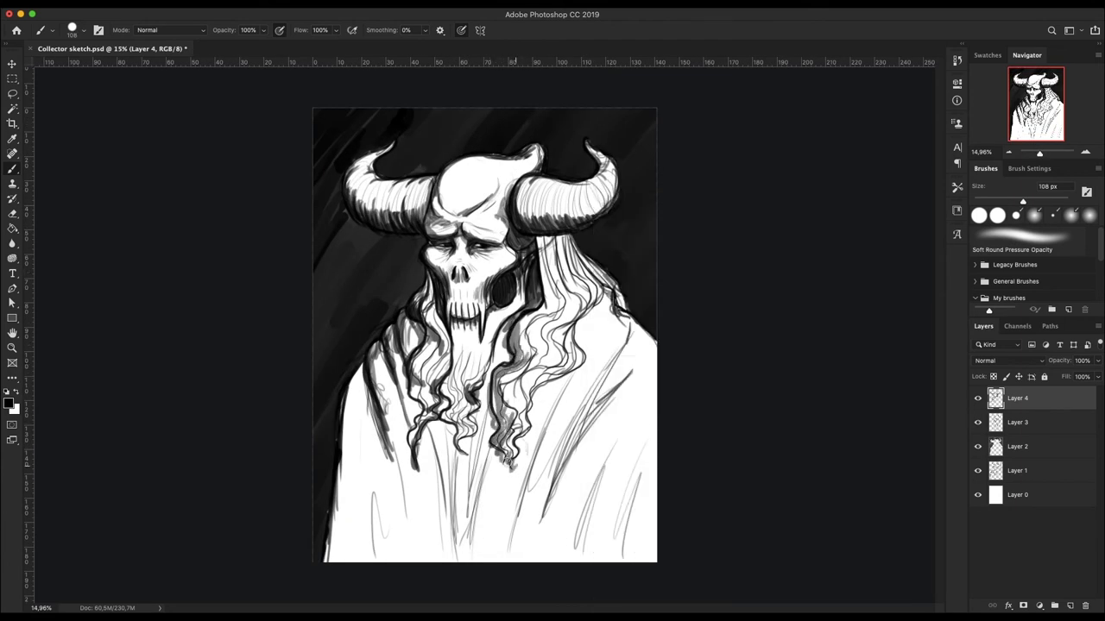
drag(507, 323, 492, 404)
drag(433, 345, 421, 404)
drag(486, 380, 464, 559)
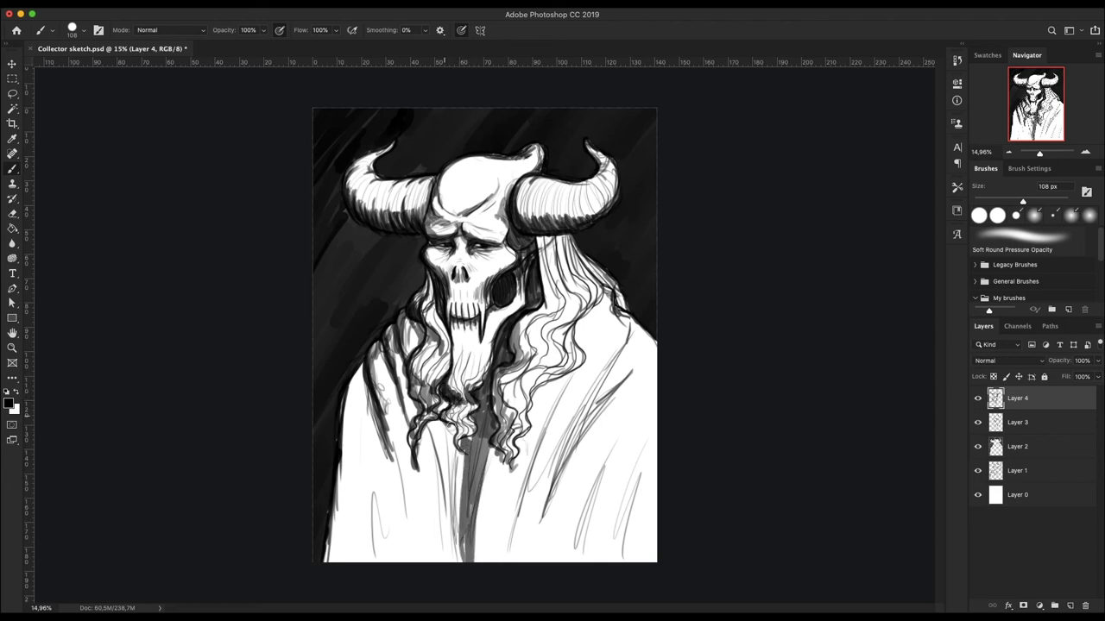
Step: Add dark strands on both beard sides and in the hair below the right horn
drag(415, 426, 423, 473)
mouse_move(512, 316)
mouse_down()
mouse_move(527, 352)
mouse_move(499, 440)
mouse_up()
mouse_move(561, 238)
mouse_down()
mouse_move(590, 283)
mouse_move(624, 308)
mouse_up()
mouse_move(546, 302)
mouse_down()
mouse_move(559, 342)
mouse_move(535, 384)
mouse_up()
drag(539, 321, 518, 397)
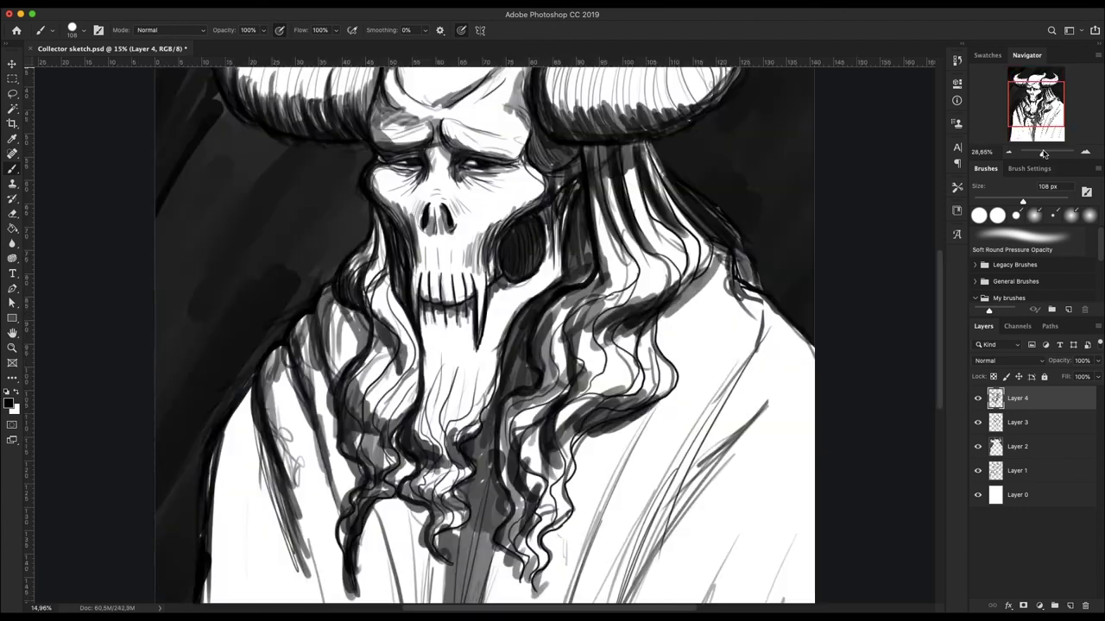
Step: Fill Layer 0 with dark blue and desaturate it with Hue/Saturation
key(i)
click(776, 425)
click(704, 458)
click(877, 349)
key(g)
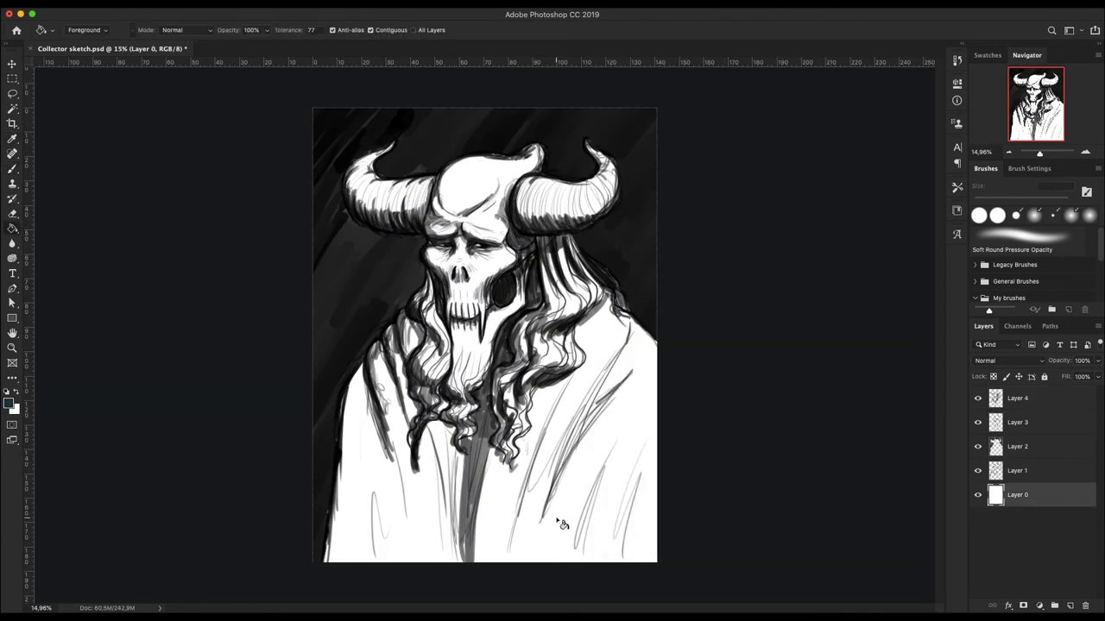
click(641, 439)
key(ctrl+u)
drag(863, 352, 856, 351)
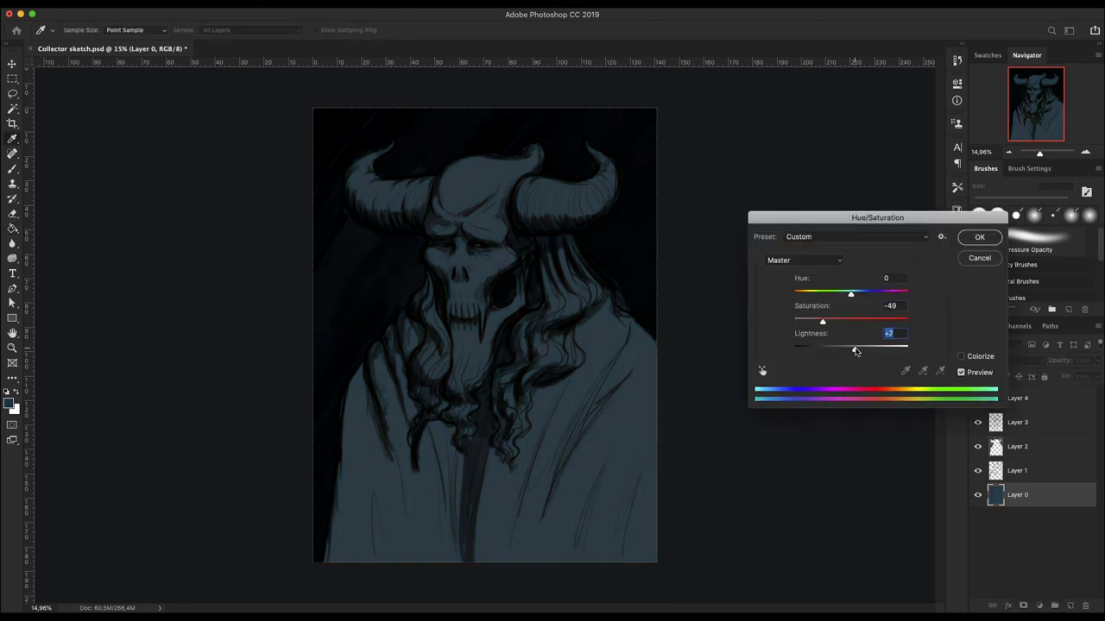
click(990, 234)
Step: Add a new highlight layer below the line layers and paint white highlights on the brow and horns
key(ctrl+shift+alt+n)
key(b)
key(x)
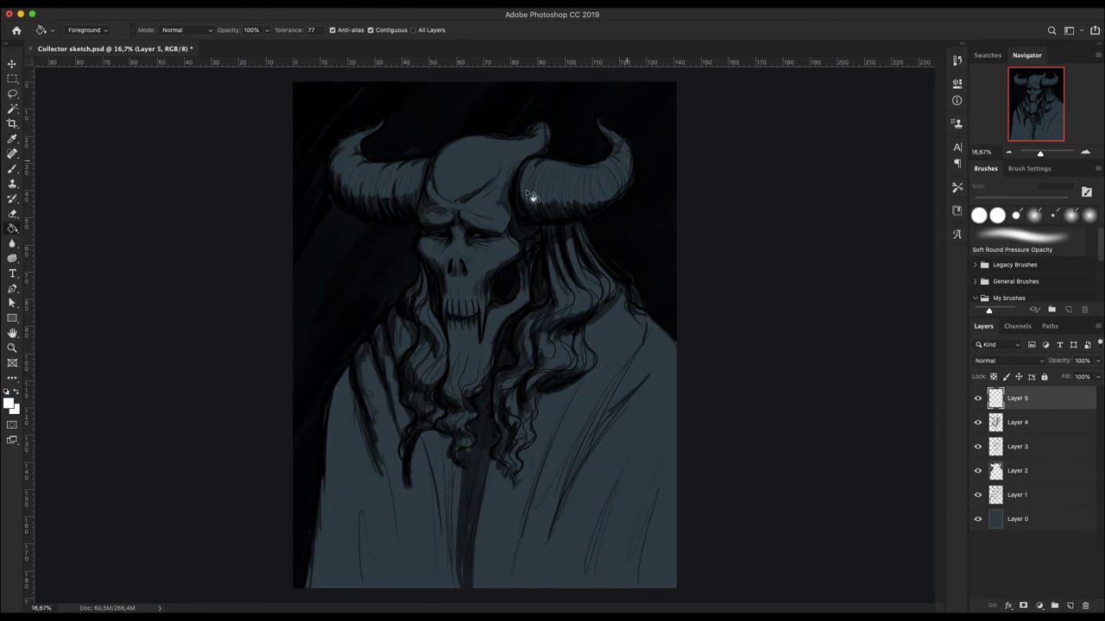
key(ctrl+plus)
drag(432, 216, 449, 217)
scroll(431, 215, up, 3)
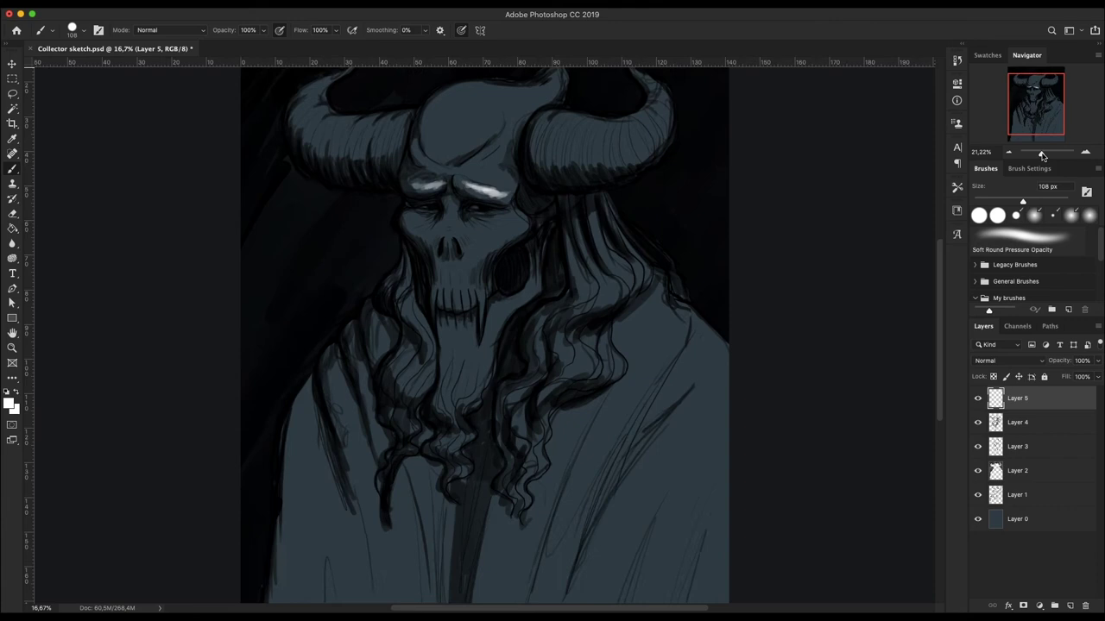
drag(522, 207, 539, 173)
drag(1018, 398, 1026, 507)
mouse_move(529, 206)
mouse_down()
mouse_move(552, 183)
mouse_move(621, 185)
mouse_move(570, 185)
mouse_up()
Step: With a 300 px brush, highlight the forehead, left horn, brow, cheeks, nose and teeth
right_click(661, 145)
drag(406, 181, 501, 155)
mouse_move(259, 151)
mouse_down()
mouse_move(358, 191)
mouse_move(259, 155)
mouse_up()
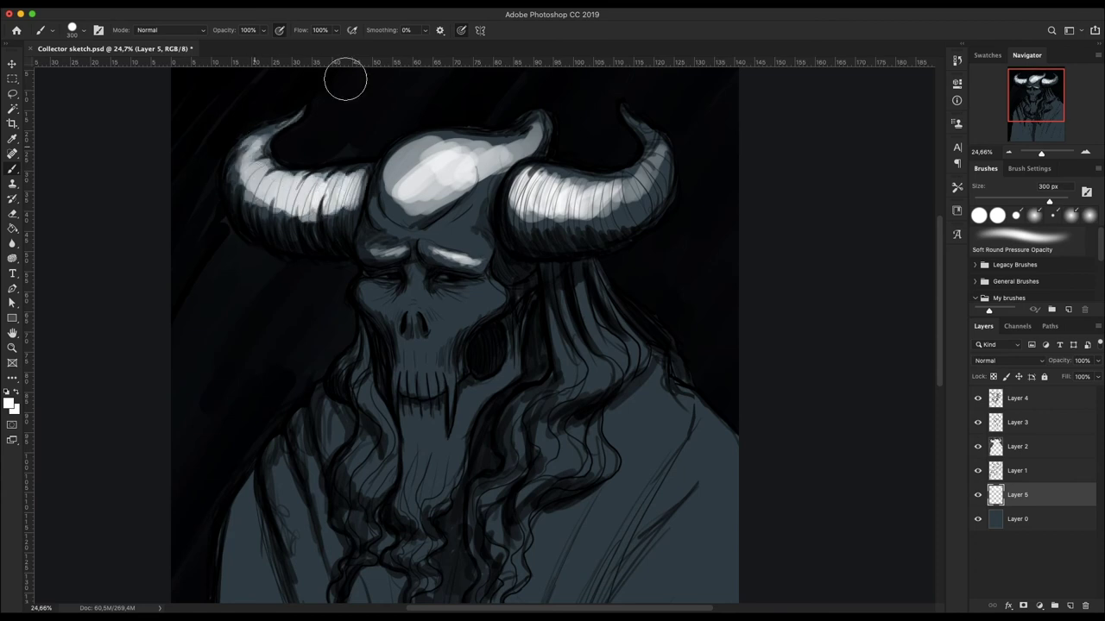
drag(432, 250, 483, 181)
mouse_move(484, 259)
mouse_down()
mouse_move(380, 242)
mouse_move(457, 182)
mouse_up()
mouse_move(423, 280)
mouse_down()
mouse_move(487, 298)
mouse_move(375, 306)
mouse_move(423, 379)
mouse_move(437, 303)
mouse_move(483, 325)
mouse_up()
Step: Lower the highlight layer to 45% opacity and set the brush to 412 px
right_click(483, 325)
key(Escape)
drag(452, 367, 452, 411)
drag(1070, 361, 1022, 360)
right_click(471, 159)
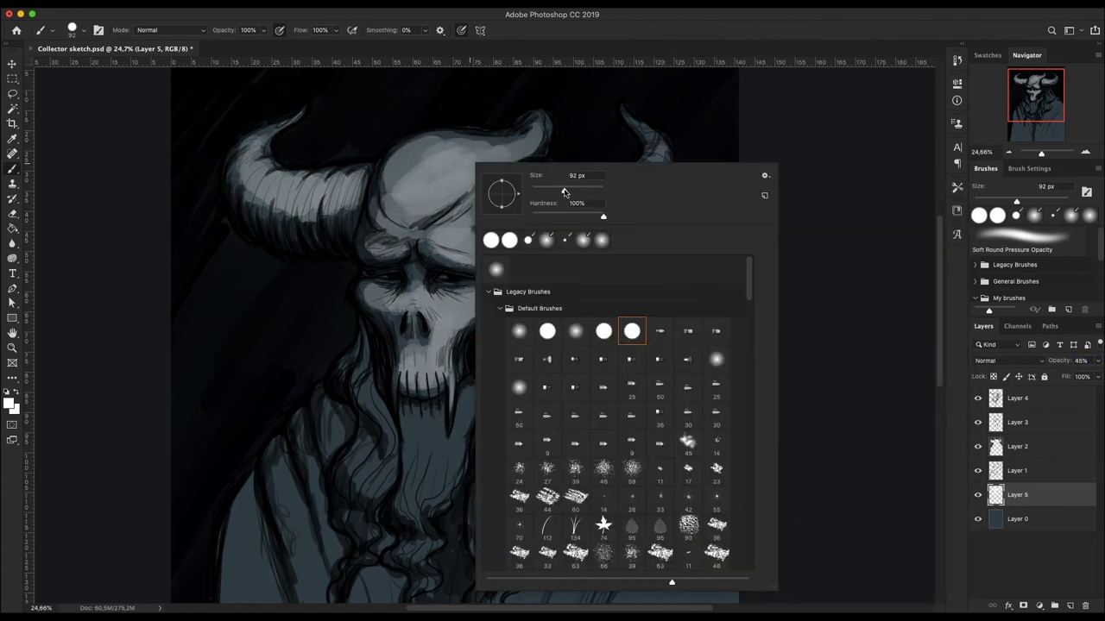
key(Escape)
right_click(522, 149)
text(412)
key(Return)
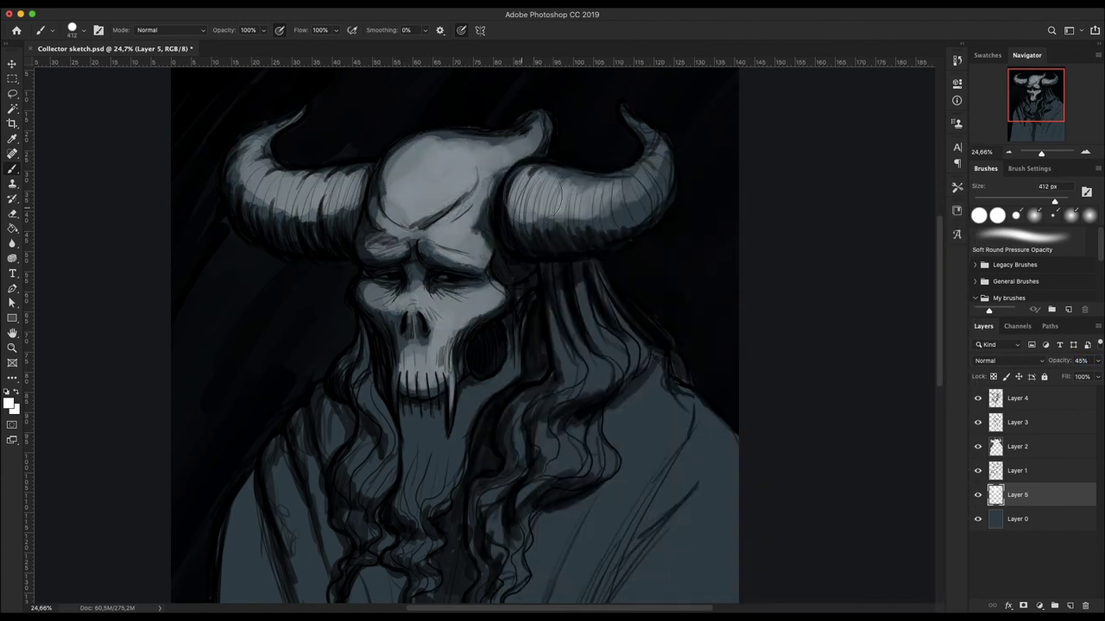
Step: Lighten the beard, the hair strands on both sides, and the robe's right side
mouse_move(460, 409)
mouse_down()
mouse_move(415, 443)
mouse_move(420, 483)
mouse_up()
drag(595, 341, 538, 447)
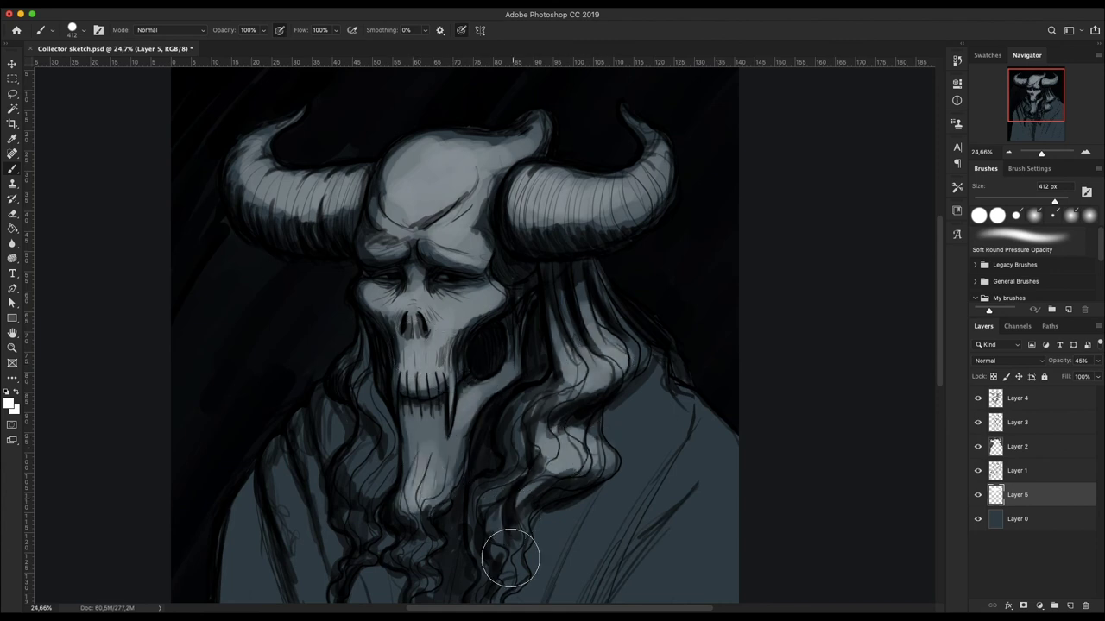
drag(1043, 152, 1041, 152)
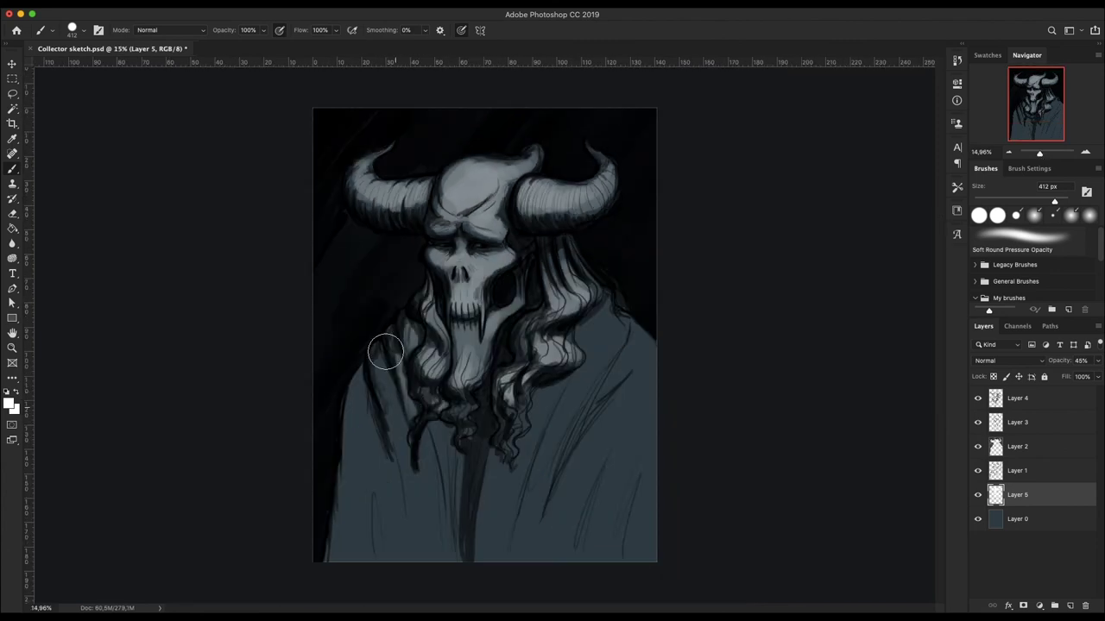
drag(377, 345, 392, 436)
drag(604, 332, 535, 510)
drag(643, 380, 595, 527)
mouse_move(561, 514)
mouse_down()
mouse_move(512, 463)
mouse_move(500, 548)
mouse_up()
mouse_move(459, 315)
mouse_down()
mouse_move(472, 371)
mouse_move(379, 471)
mouse_up()
Step: On Layer 4 in black, darken the left hair, the robe's left edge and its centre fold
click(986, 394)
key(x)
drag(393, 337, 362, 518)
drag(371, 354, 341, 557)
drag(352, 407, 341, 557)
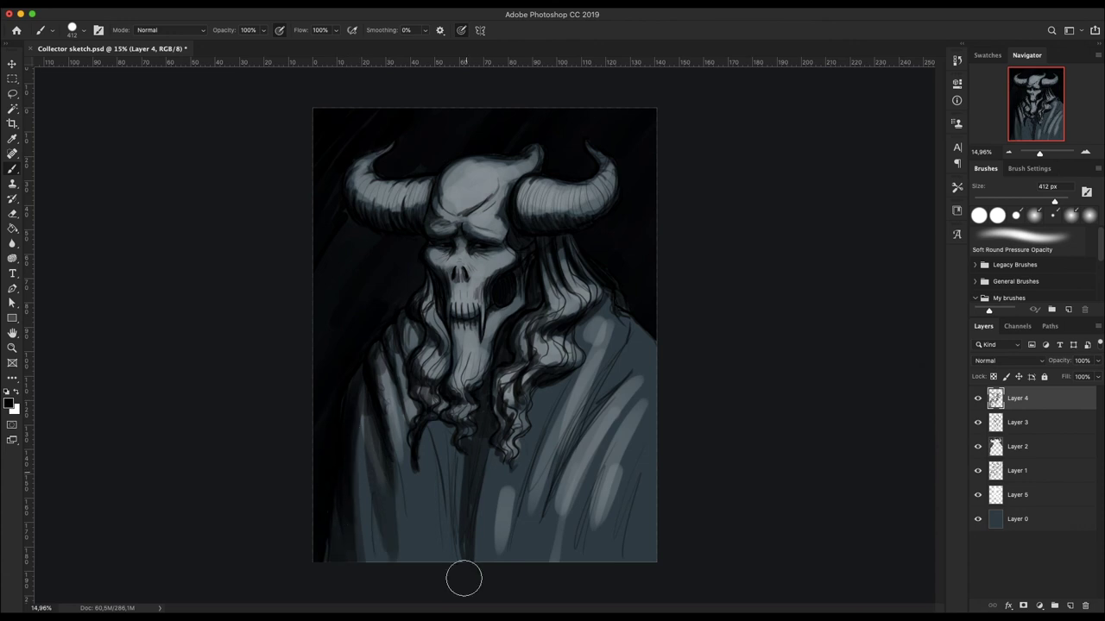
drag(461, 579, 475, 414)
drag(591, 345, 545, 500)
Step: Darken the right robe and hair and paint dark folds down the lower robe
drag(638, 298, 535, 539)
drag(604, 315, 556, 410)
drag(656, 315, 634, 560)
drag(453, 422, 431, 570)
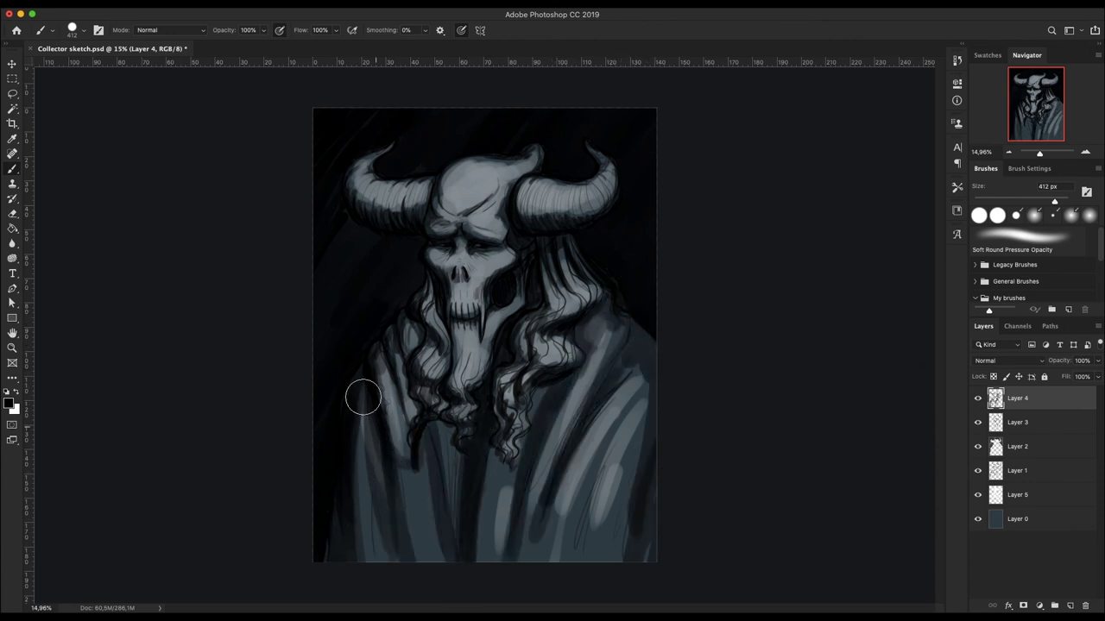
drag(363, 384, 405, 561)
drag(527, 405, 483, 569)
mouse_move(621, 389)
mouse_down()
mouse_move(561, 561)
mouse_move(633, 331)
mouse_move(595, 402)
mouse_up()
drag(406, 345, 377, 448)
drag(380, 362, 345, 561)
Step: On a new layer, dab a white 17 px highlight into the eye
click(1069, 605)
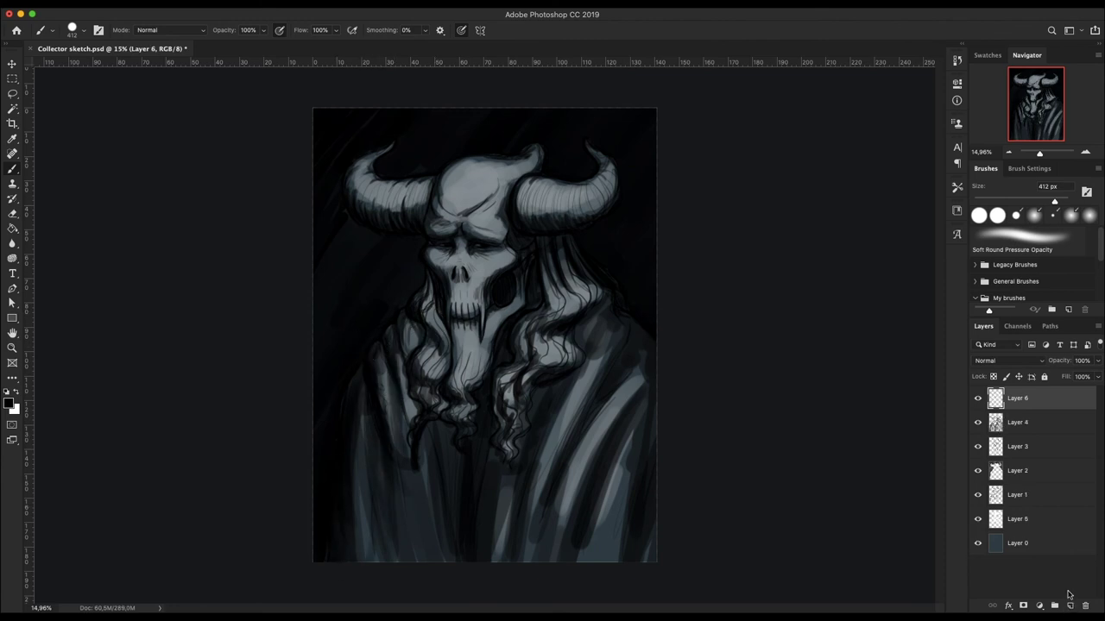
click(9, 402)
key(Return)
scroll(483, 285, up, 5)
right_click(564, 271)
click(564, 271)
click(556, 270)
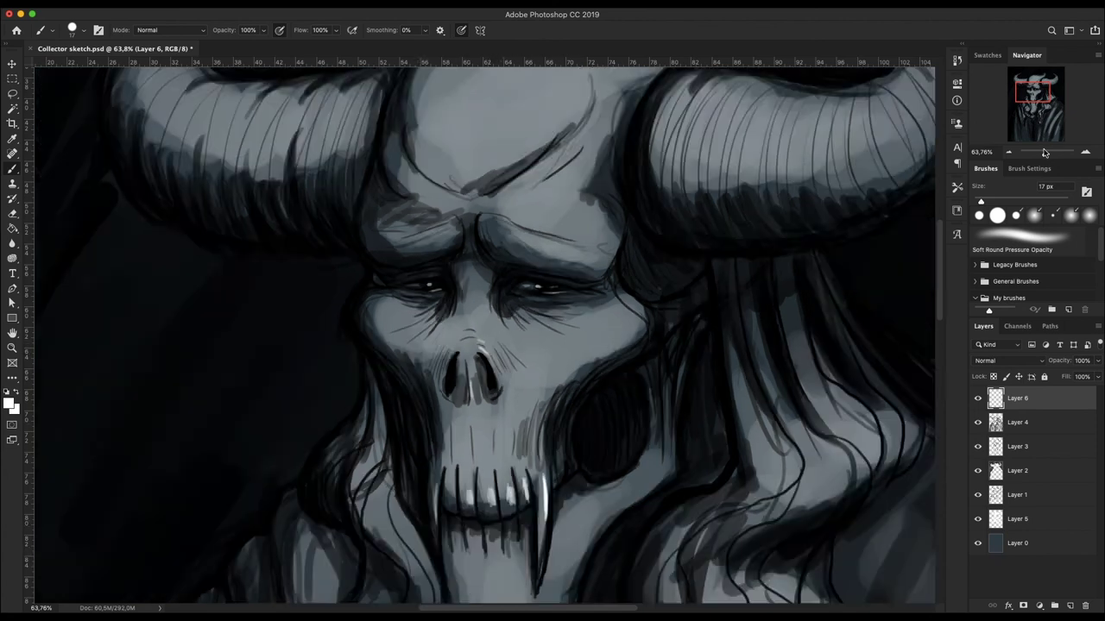
Step: With a 64 px brush, paint white highlights on the cheek and along the brow
scroll(479, 310, down, 5)
right_click(657, 185)
drag(710, 218, 726, 218)
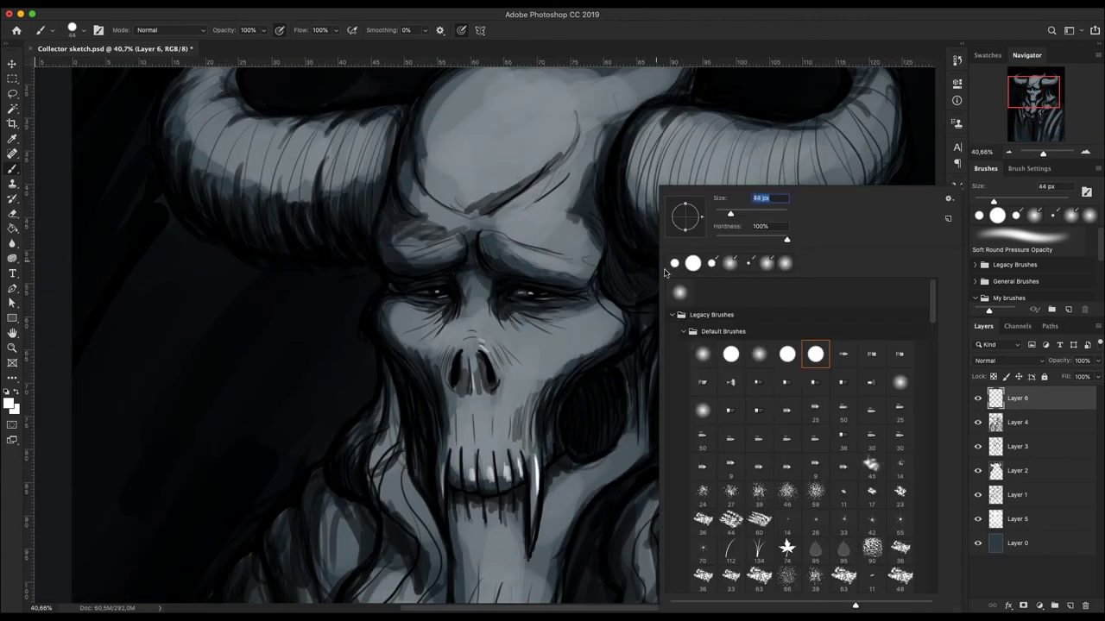
click(607, 319)
drag(573, 264, 588, 263)
drag(567, 170, 523, 207)
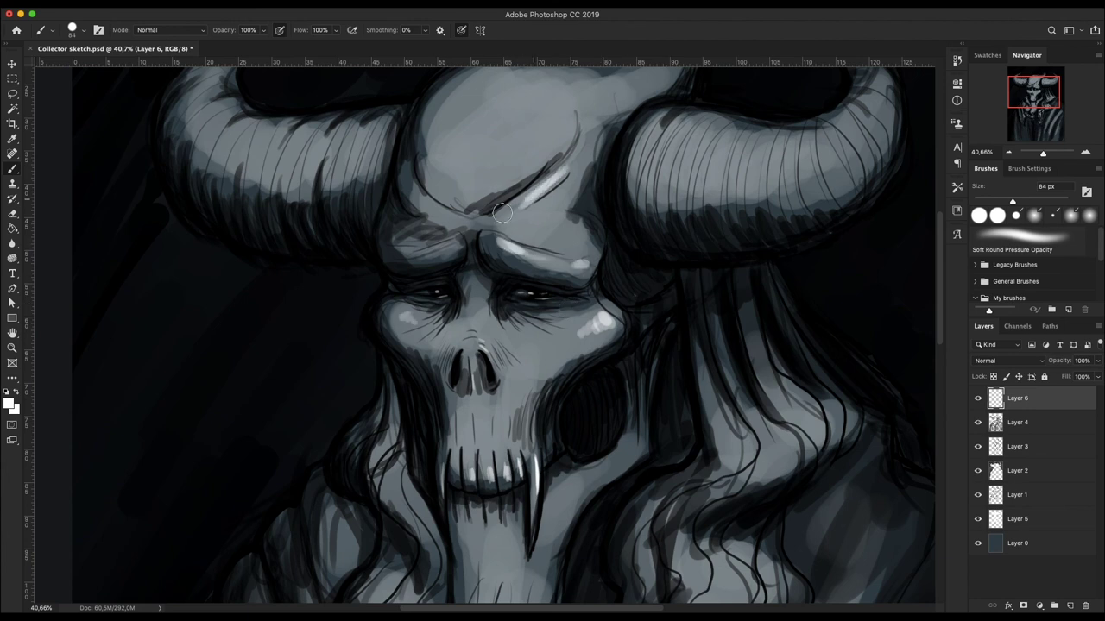
Step: Paint white highlights along the right and left horns, brighten the brow, and enlarge the brush to 166 px
mouse_move(867, 125)
mouse_down()
mouse_move(861, 152)
mouse_move(742, 165)
mouse_up()
drag(565, 171, 518, 204)
mouse_move(208, 90)
mouse_down()
mouse_move(194, 121)
mouse_move(207, 131)
mouse_up()
drag(216, 132, 226, 162)
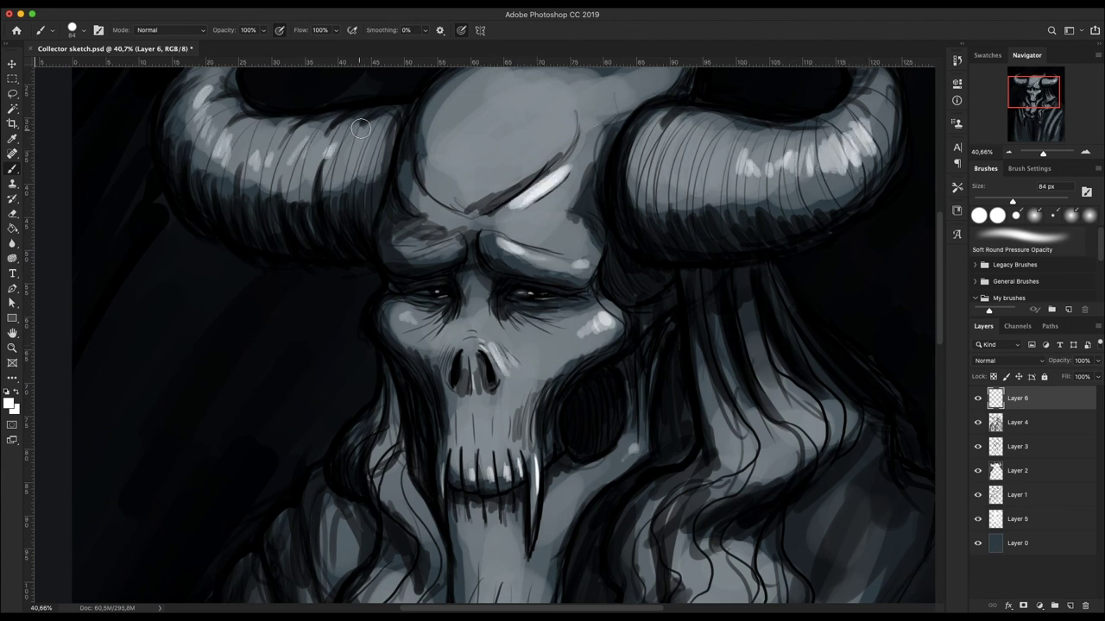
scroll(361, 128, down, 3)
right_click(561, 129)
click(474, 122)
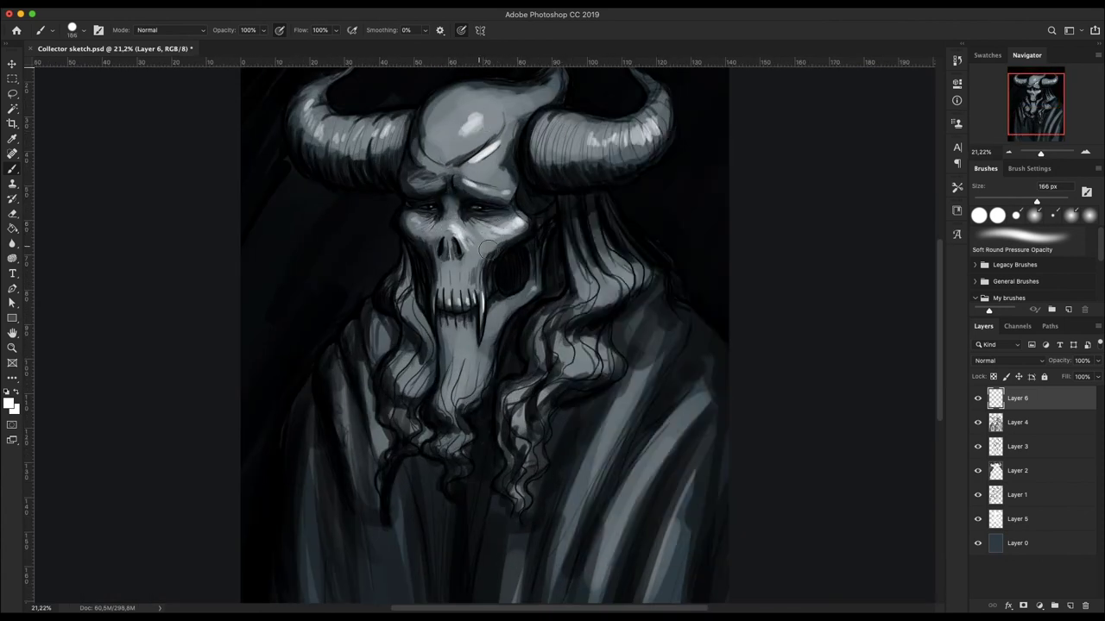
Step: Shrink the brush to 51 px for painting light hair and beard strands
right_click(699, 223)
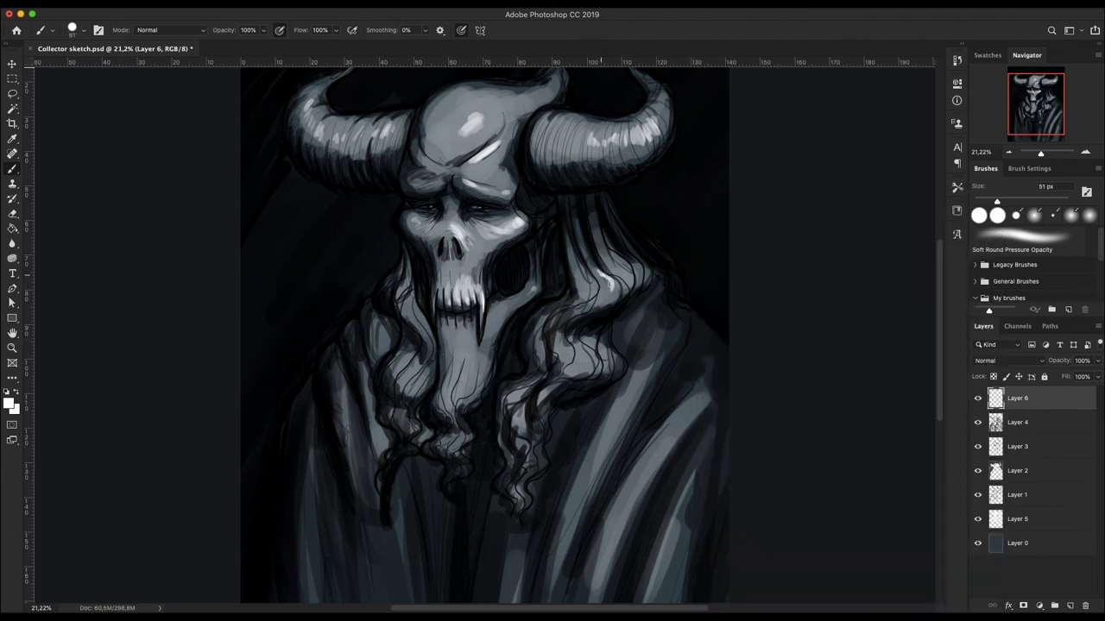